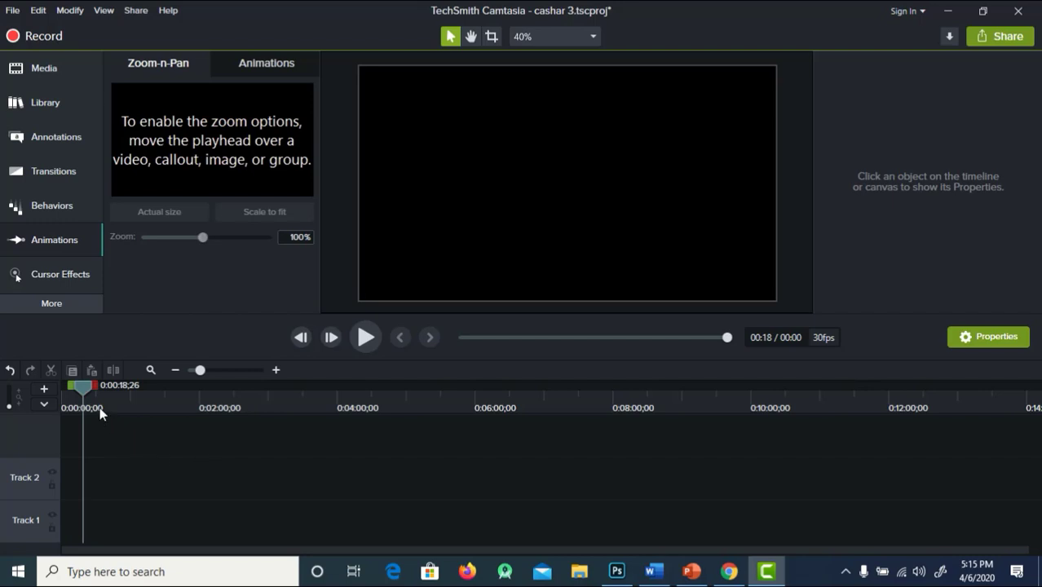
{"action": "left_click_drag", "start_coordinate": [83, 382], "coordinate": [60, 387]}
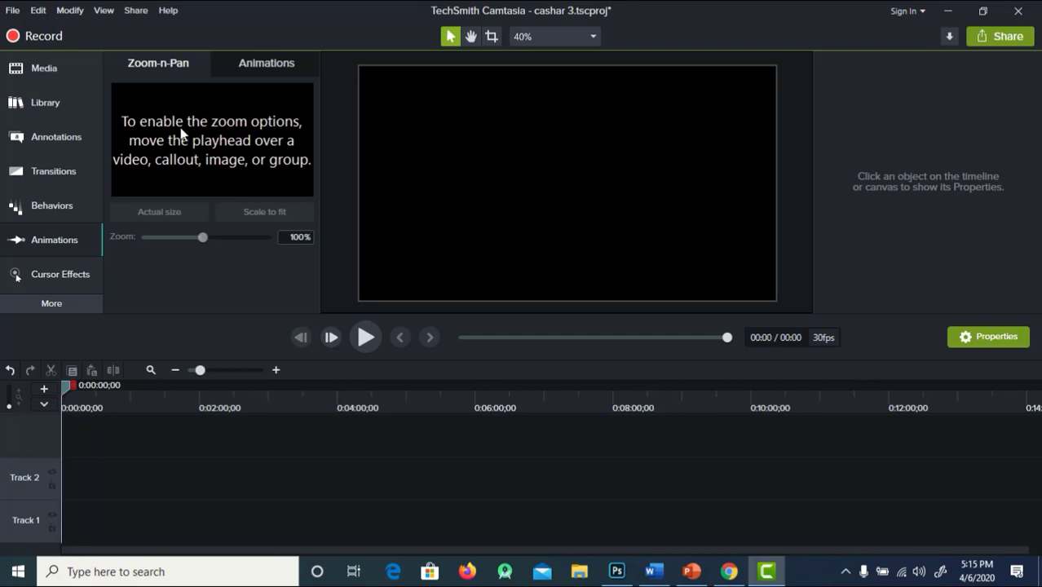
{"action": "left_click", "coordinate": [12, 10]}
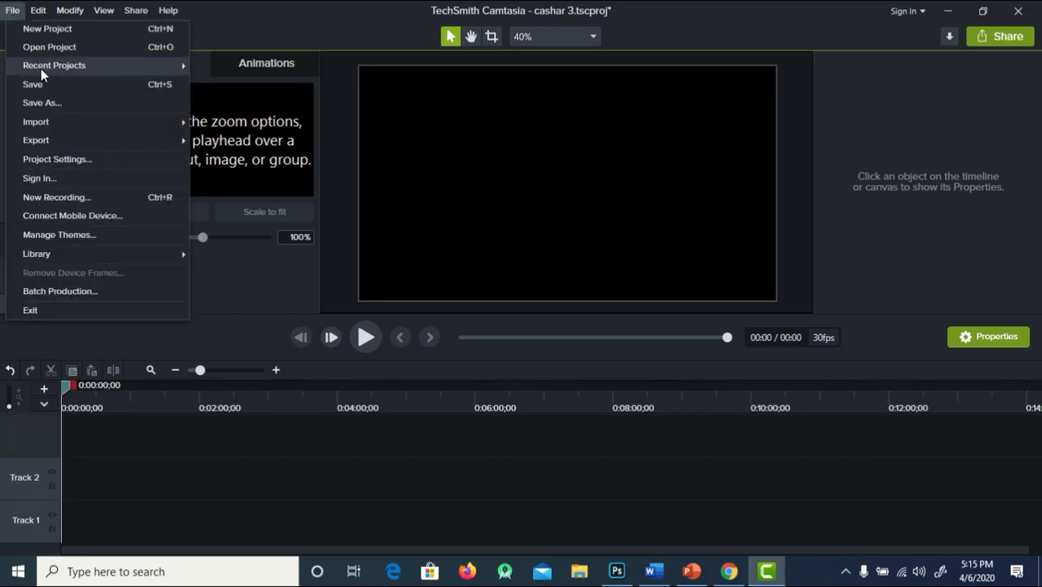
{"action": "left_click", "coordinate": [51, 49]}
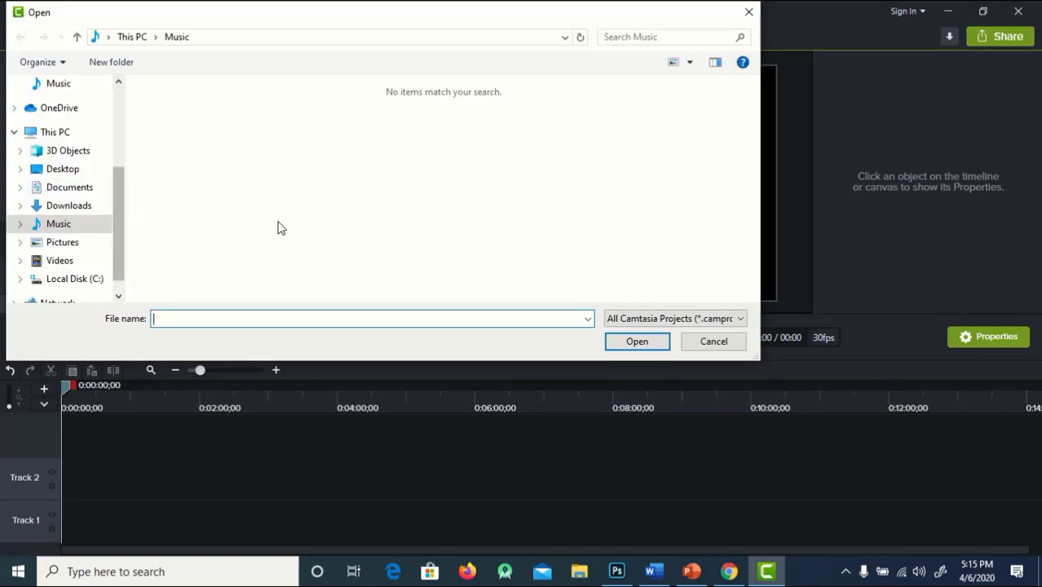
{"action": "left_click", "coordinate": [720, 319]}
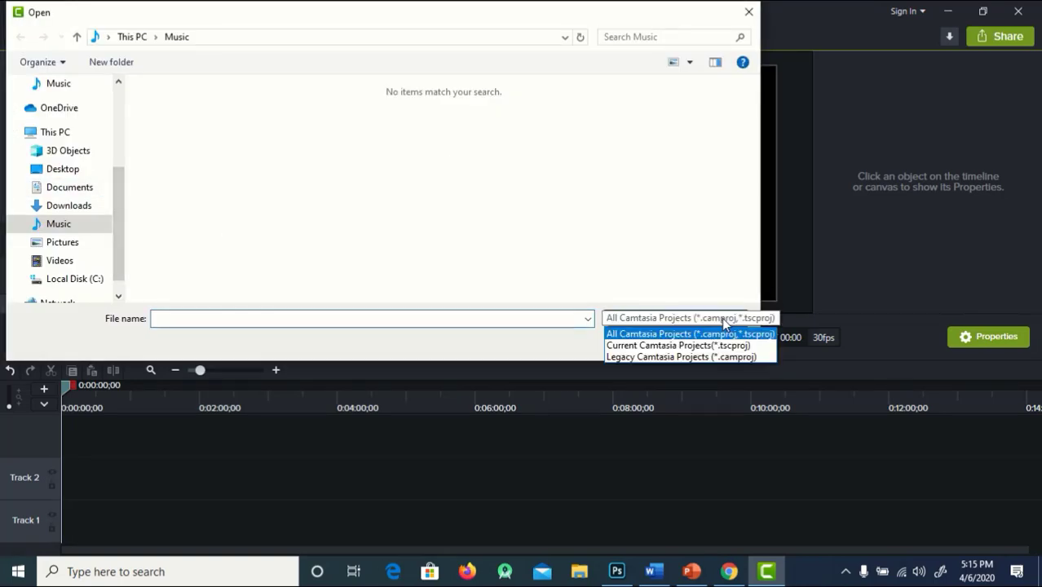
{"action": "left_click", "coordinate": [725, 345]}
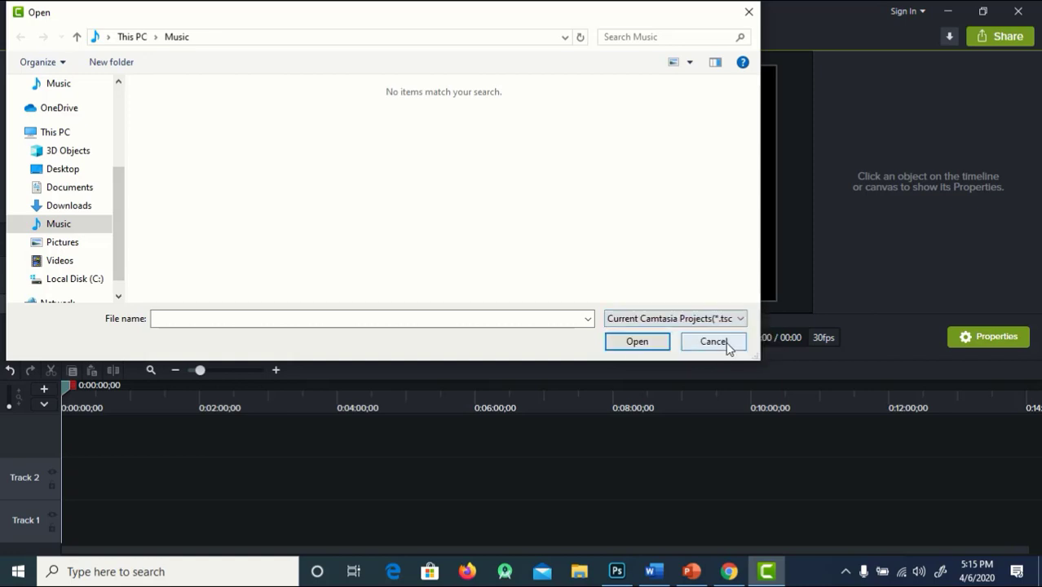
{"action": "left_click", "coordinate": [691, 320]}
{"action": "left_click", "coordinate": [721, 344]}
{"action": "left_click", "coordinate": [726, 341]}
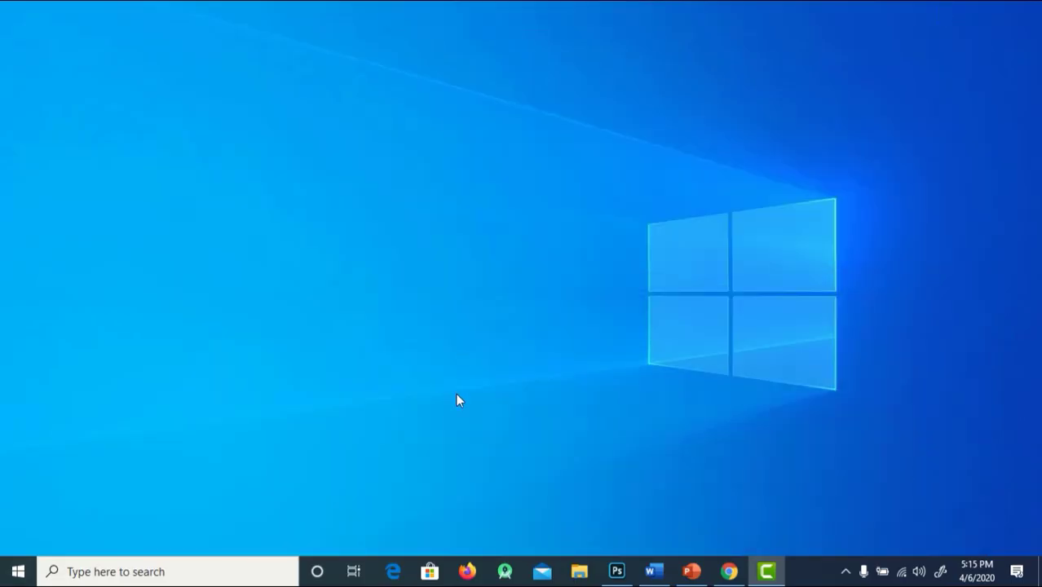
- Switch to File Explorer and open the Camtasia folder inside Documents
{"action": "left_click", "coordinate": [579, 570]}
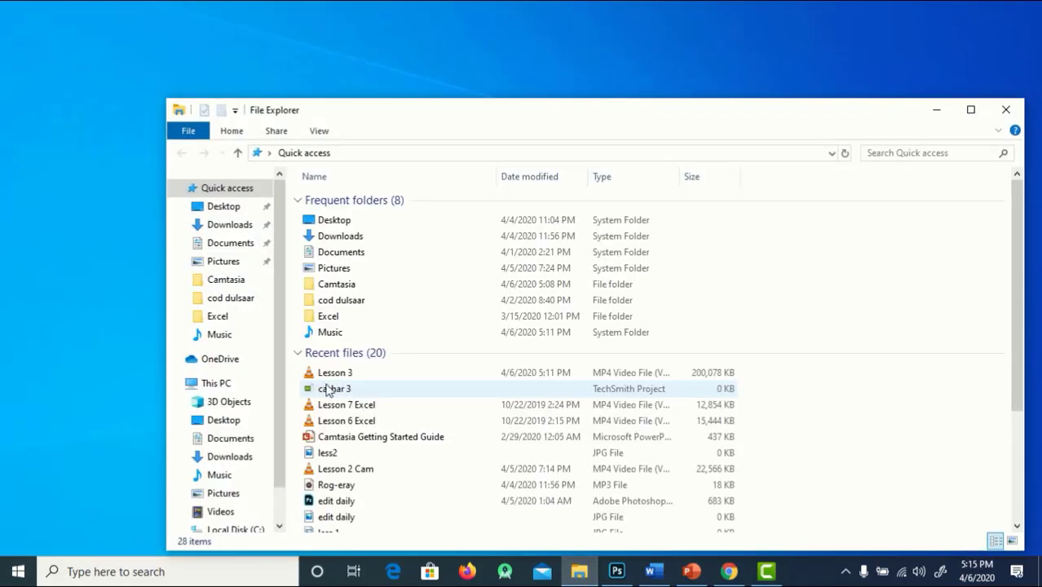
{"action": "left_click", "coordinate": [235, 248]}
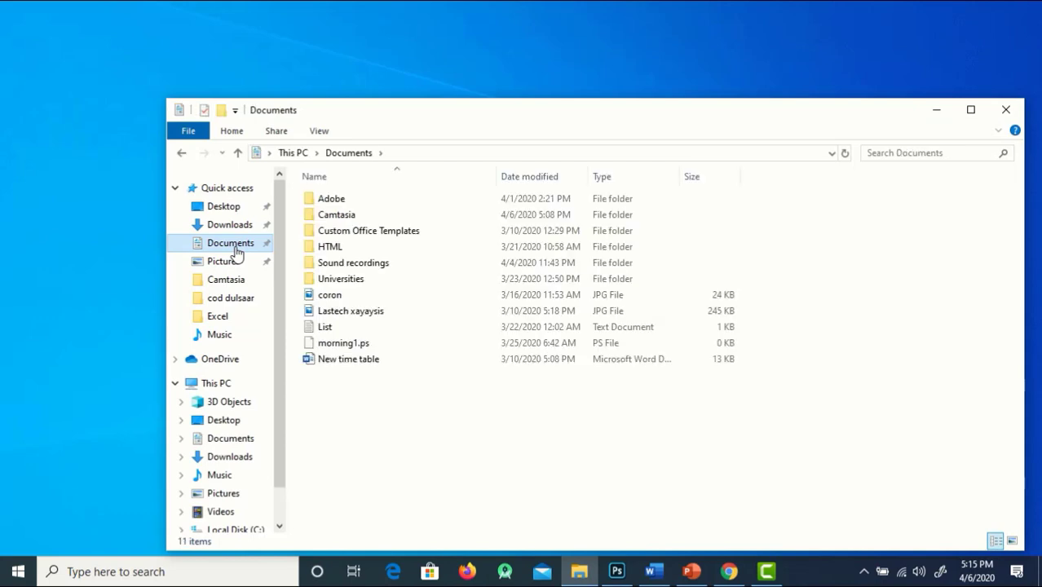
{"action": "left_click", "coordinate": [236, 336]}
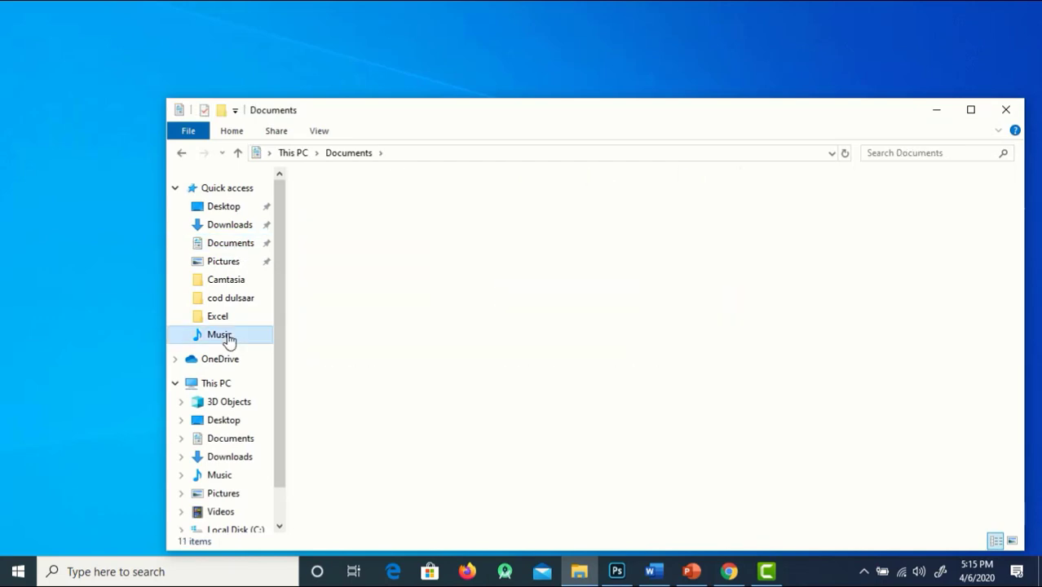
{"action": "left_click", "coordinate": [235, 248]}
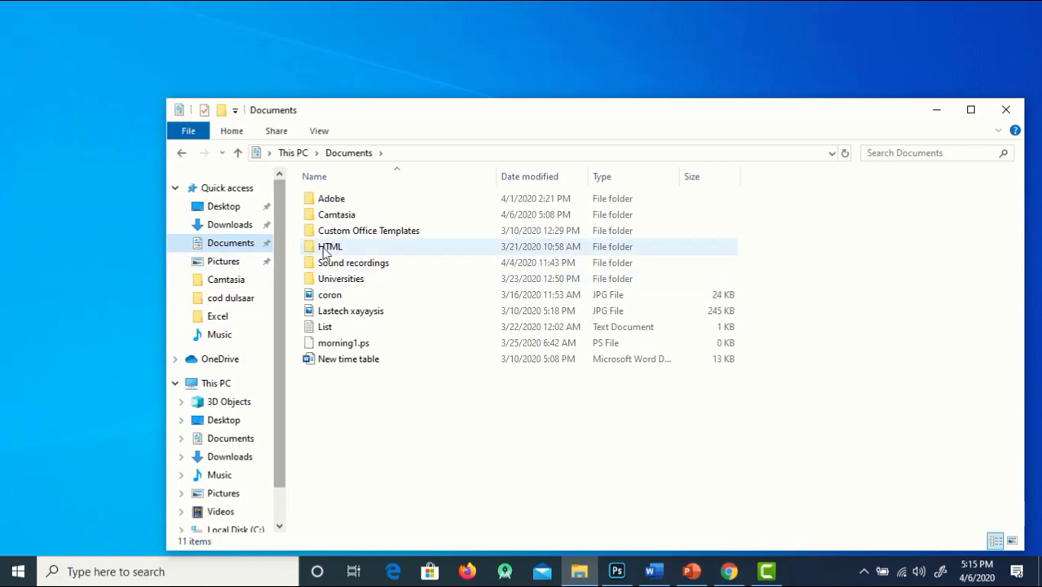
{"action": "left_click", "coordinate": [330, 214]}
{"action": "double_click", "coordinate": [329, 214]}
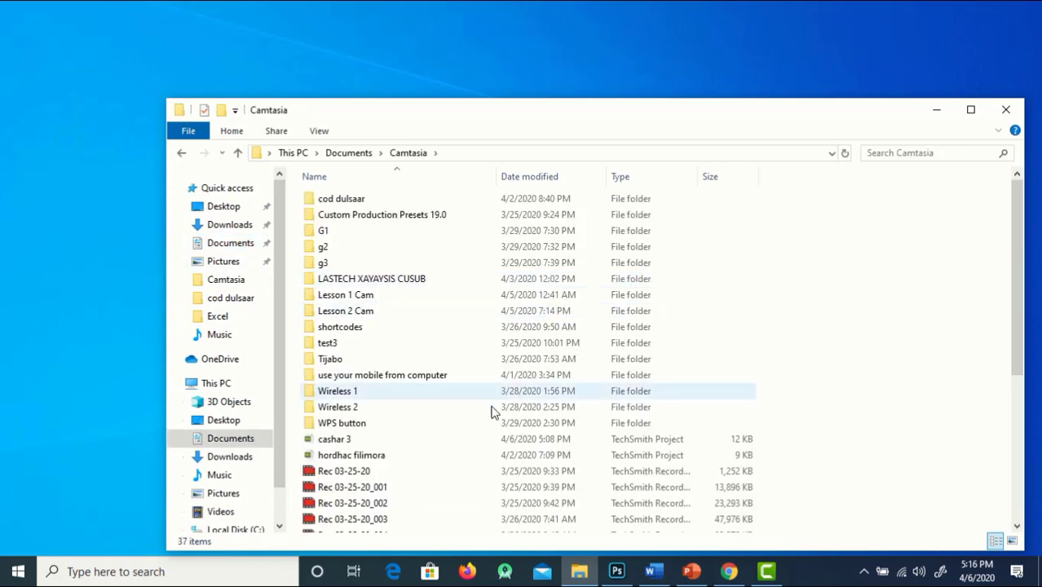
- Open the cashar 3 project file in Camtasia, saving the changes to the current project
{"action": "double_click", "coordinate": [354, 438]}
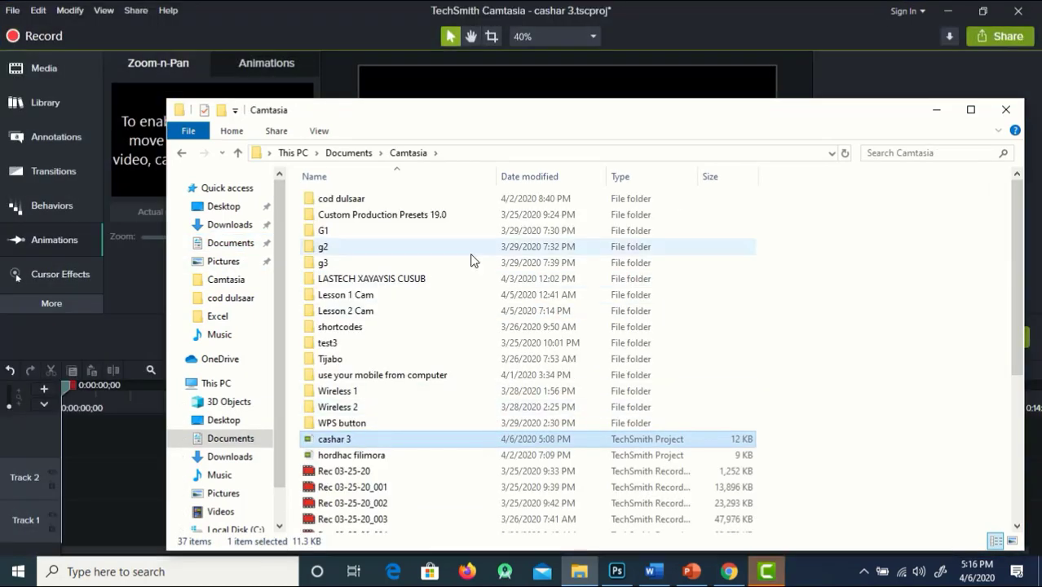
{"action": "left_click", "coordinate": [936, 109]}
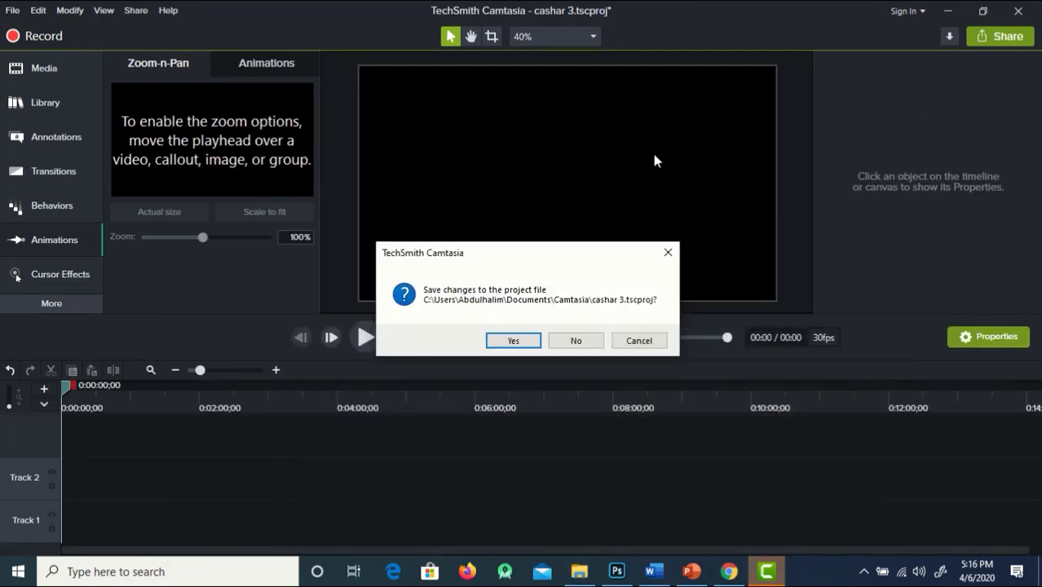
{"action": "left_click", "coordinate": [507, 342]}
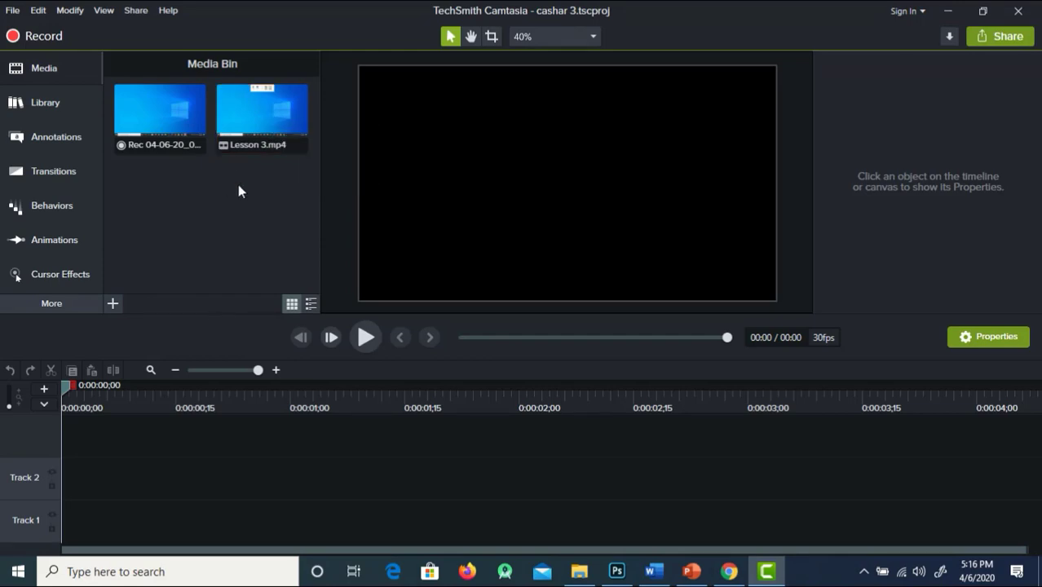
- Preview Lesson 3.mp4 from the Media Bin and place it on Track 2 at the start of the timeline
{"action": "double_click", "coordinate": [247, 128]}
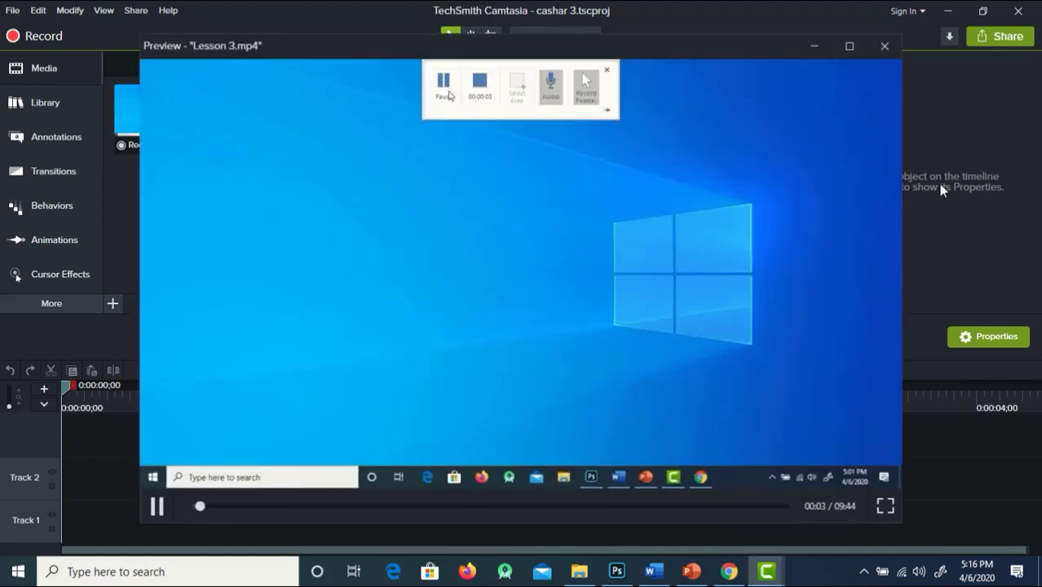
{"action": "left_click", "coordinate": [884, 47]}
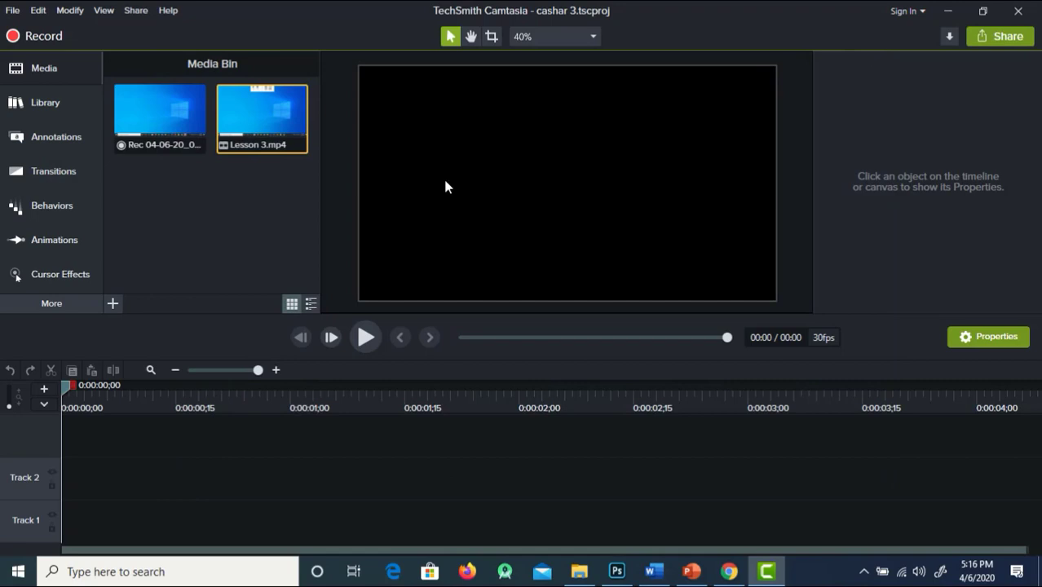
{"action": "left_click_drag", "start_coordinate": [269, 128], "coordinate": [61, 477]}
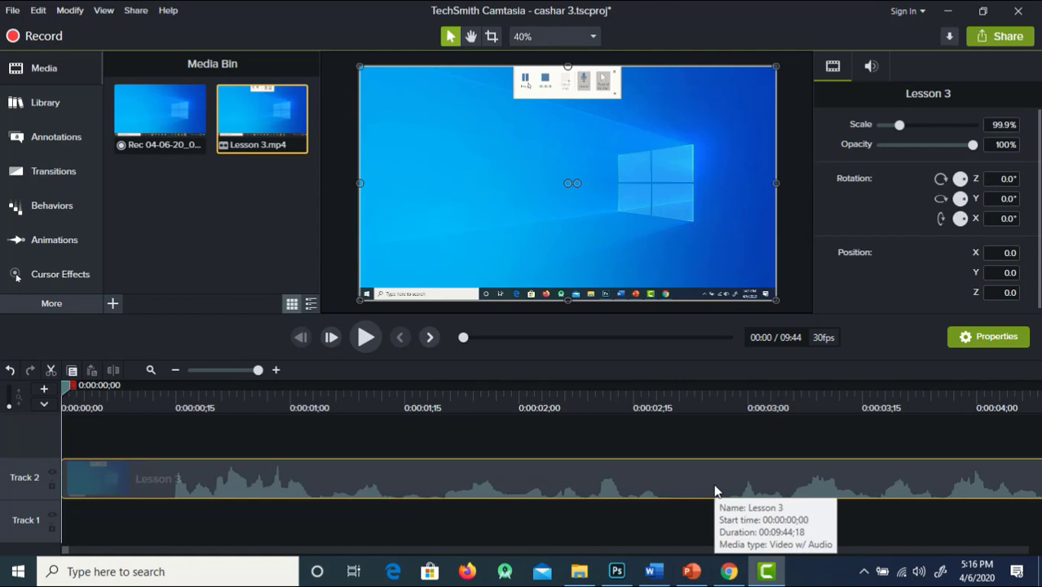
{"action": "left_click", "coordinate": [469, 511]}
{"action": "left_click", "coordinate": [451, 487]}
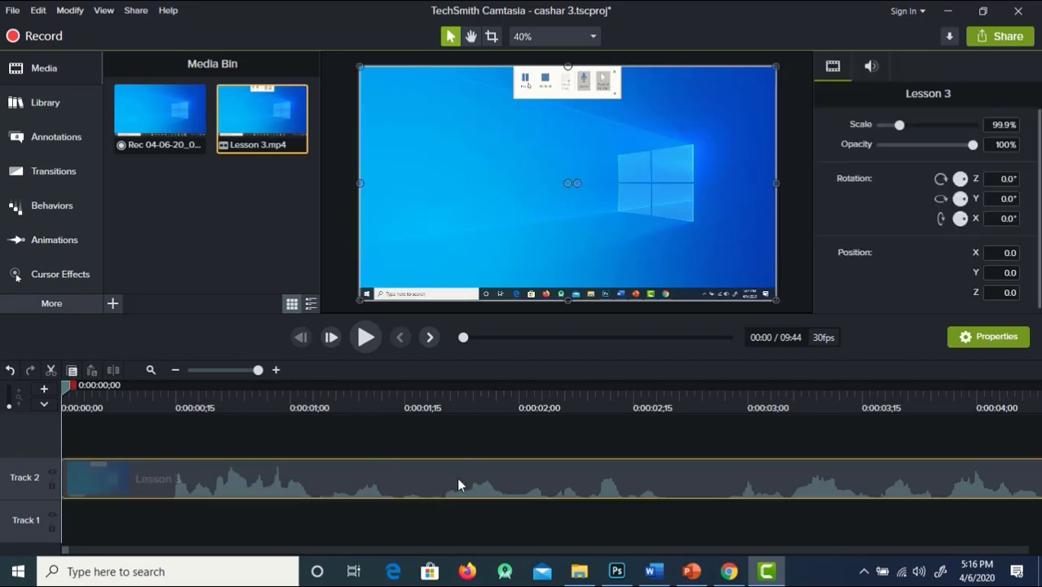
- Separate the audio and video of the Lesson 3 clip on Track 2
{"action": "right_click", "coordinate": [445, 483]}
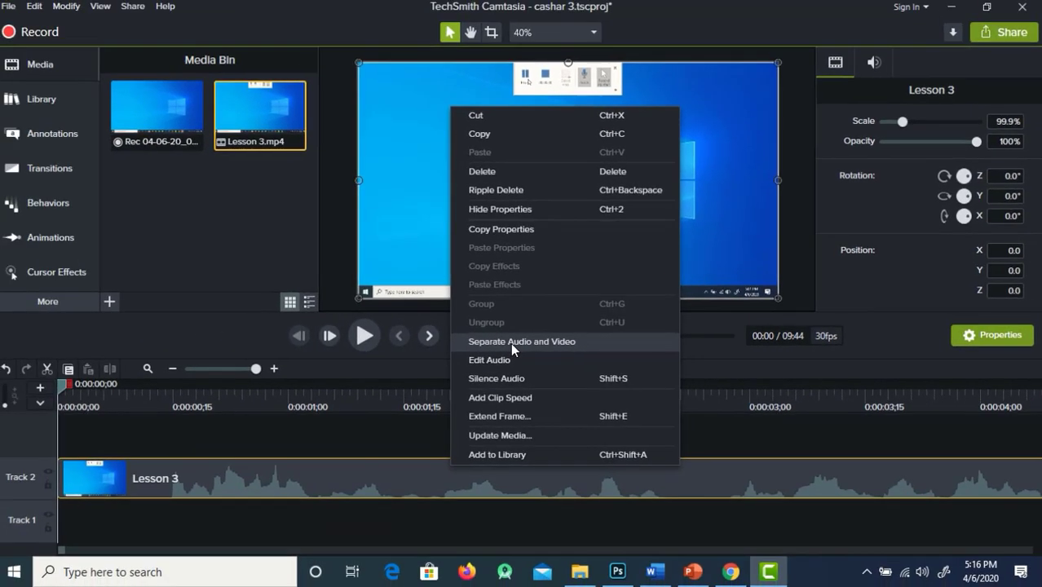
{"action": "left_click", "coordinate": [511, 343]}
{"action": "mouse_move", "coordinate": [1038, 501]}
{"action": "left_mouse_down"}
{"action": "mouse_move", "coordinate": [1038, 473]}
{"action": "mouse_move", "coordinate": [1038, 486]}
{"action": "left_mouse_up"}
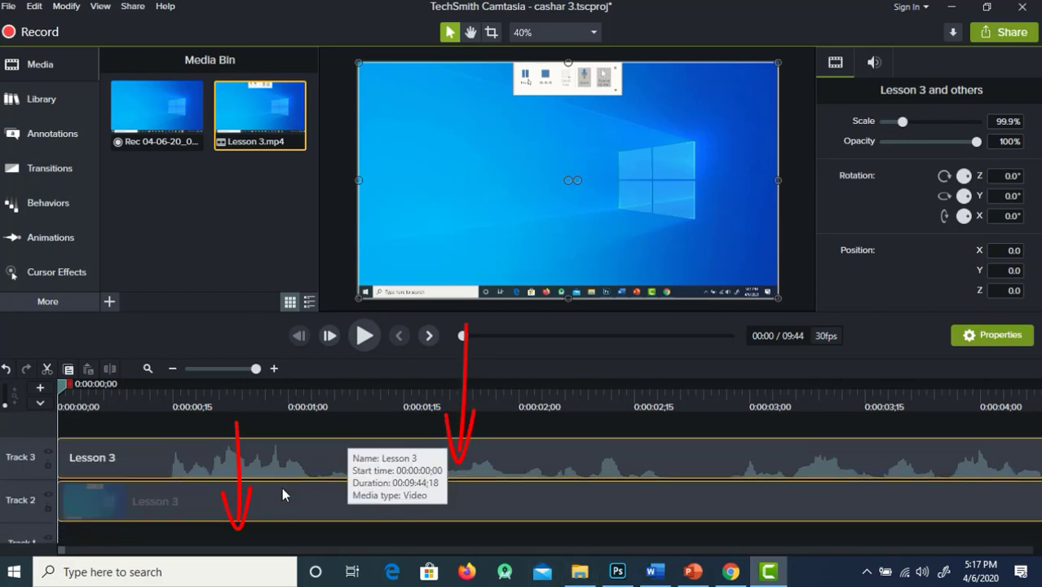
- Hide Track 2, which holds the Lesson 3 video, and show it again
{"action": "left_click", "coordinate": [389, 501]}
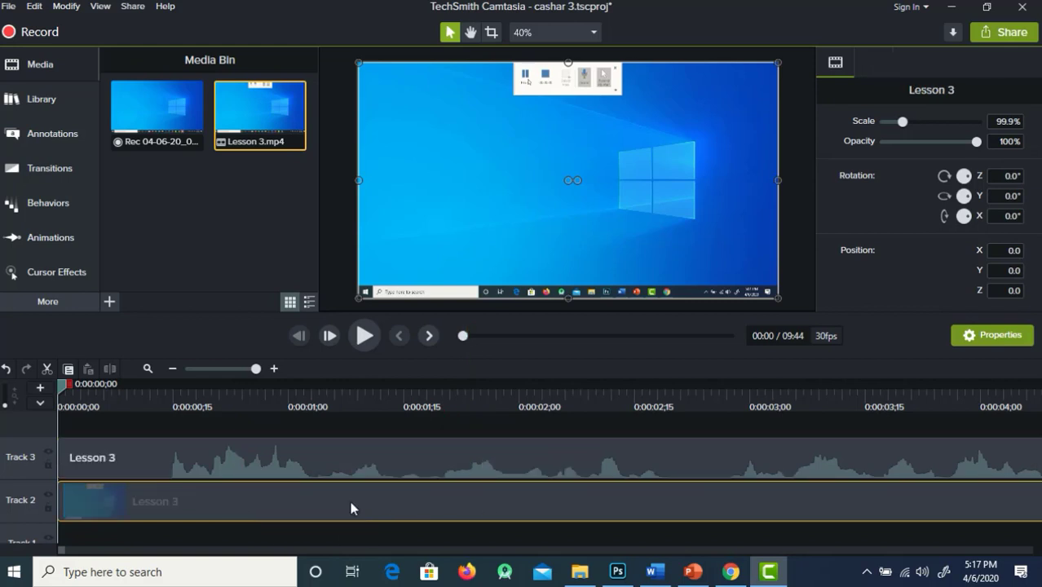
{"action": "left_click", "coordinate": [53, 494]}
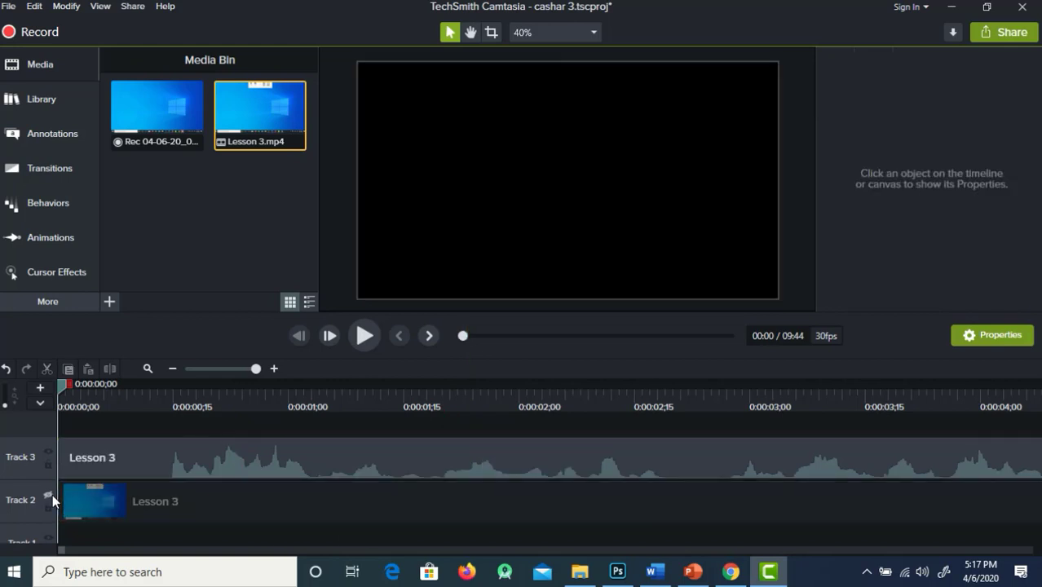
{"action": "left_click", "coordinate": [52, 494]}
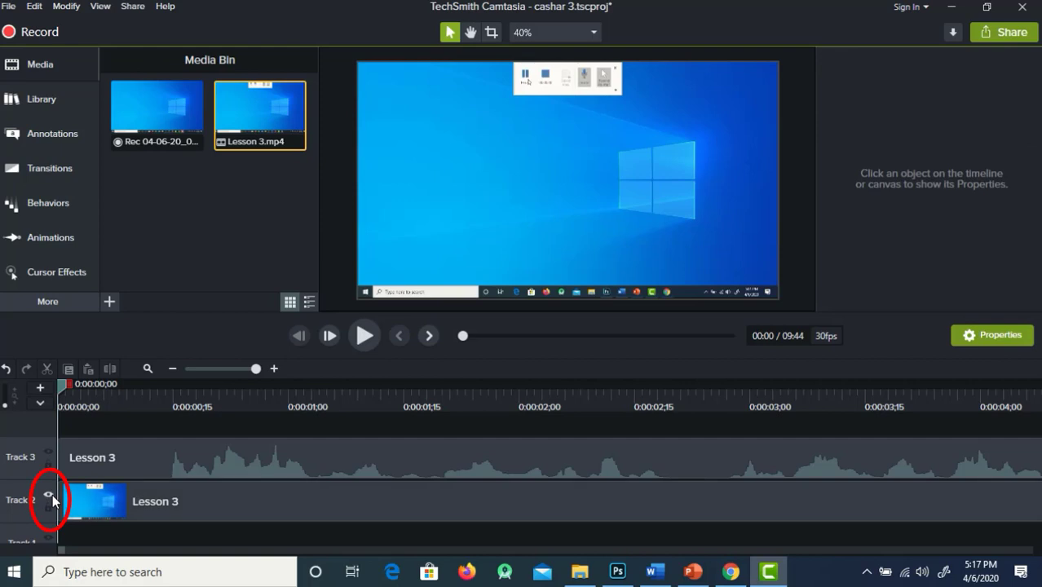
- Silence the separated Lesson 3 audio clip on Track 3
{"action": "left_click", "coordinate": [262, 454]}
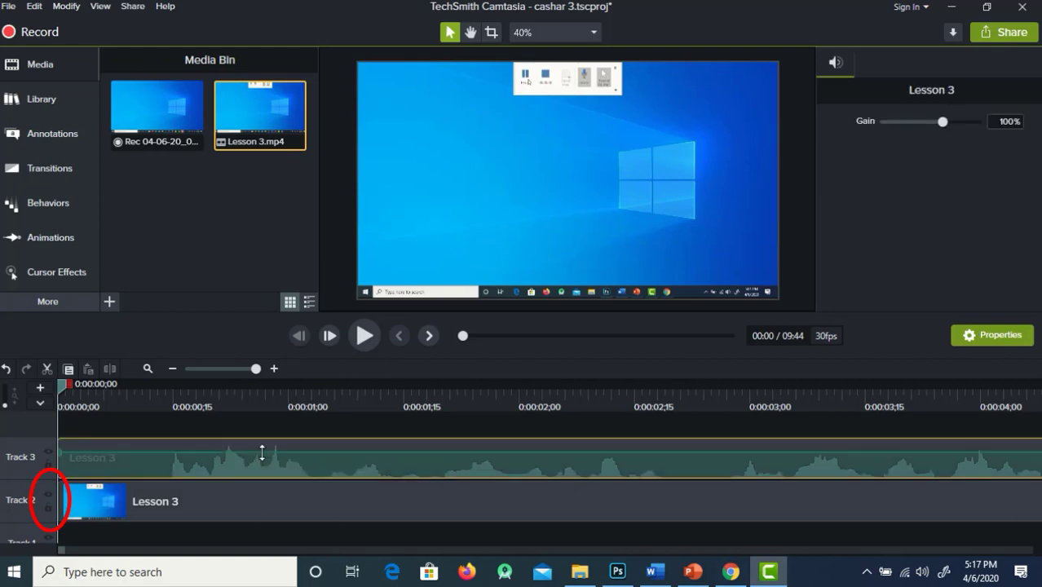
{"action": "right_click", "coordinate": [322, 466]}
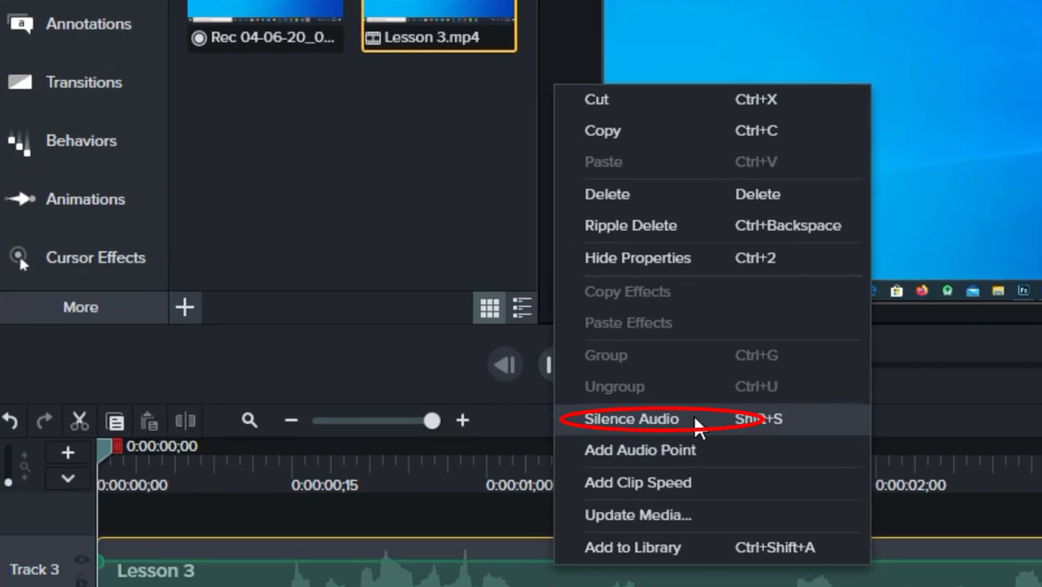
{"action": "left_click", "coordinate": [692, 418]}
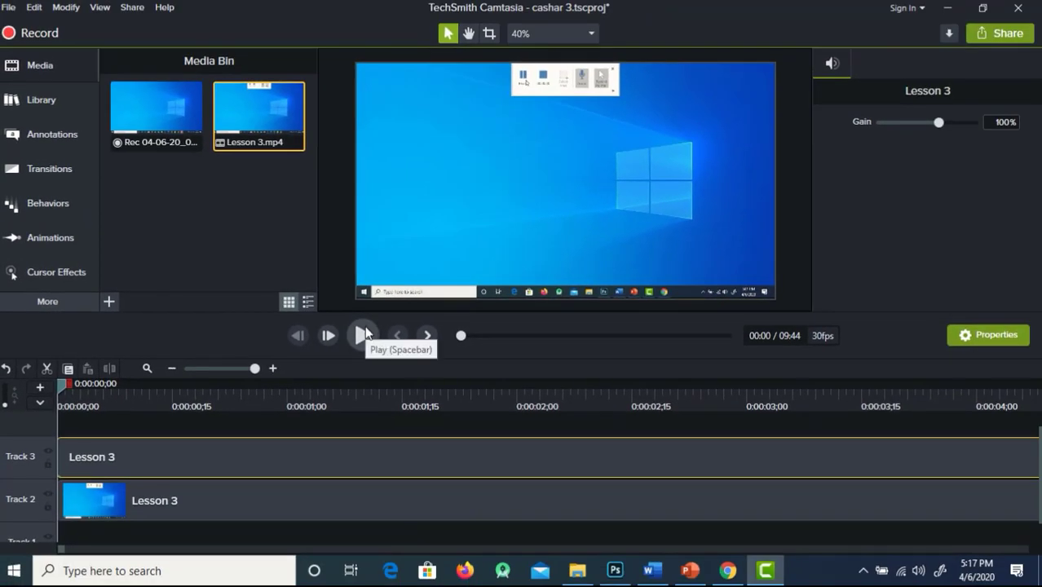
- Play the first few seconds of the timeline to check the silenced audio, and return the playhead to the start
{"action": "left_click", "coordinate": [365, 334]}
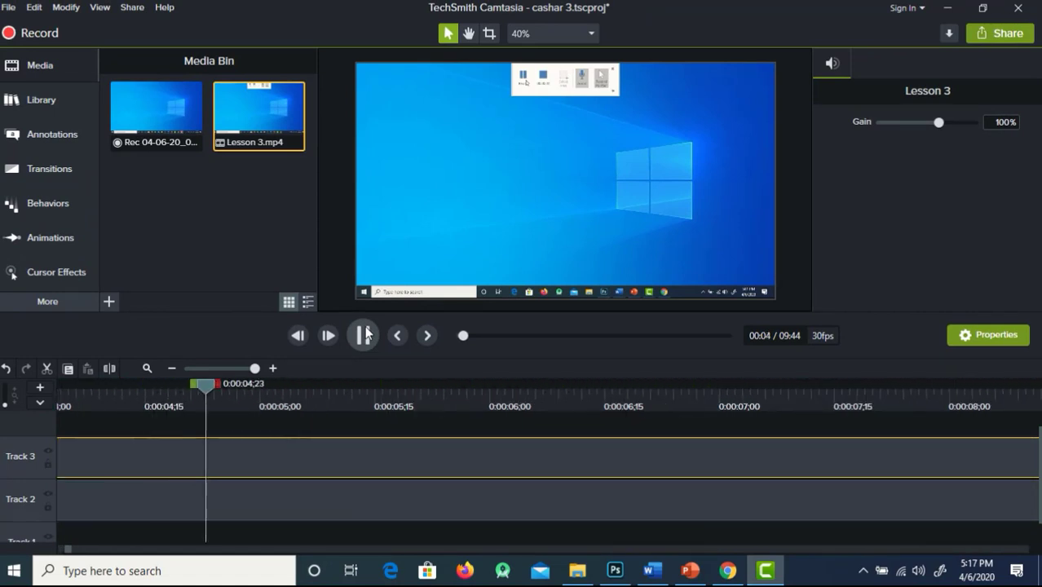
{"action": "left_click", "coordinate": [366, 334]}
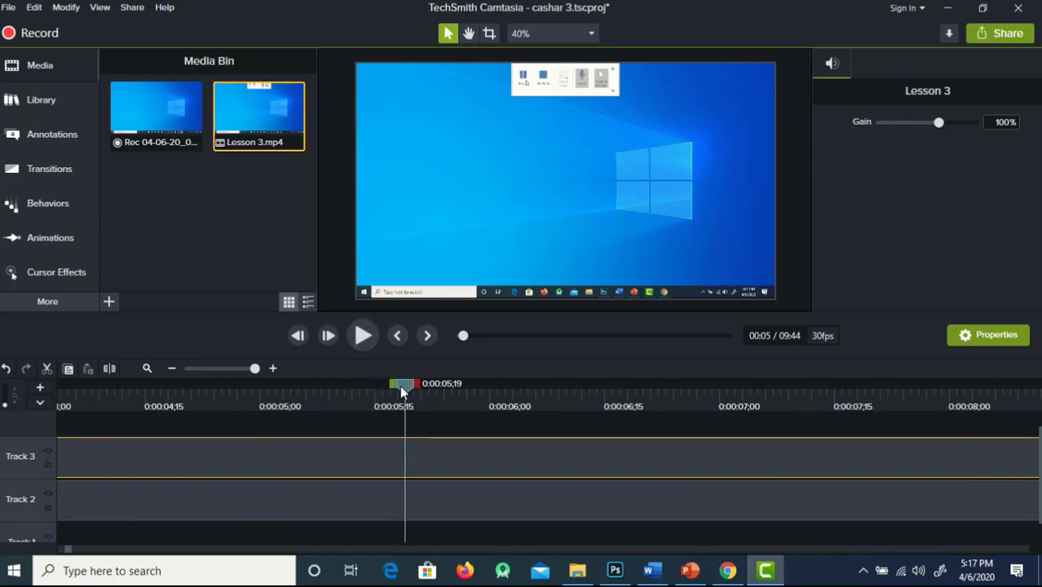
{"action": "left_click_drag", "start_coordinate": [399, 385], "coordinate": [1, 394]}
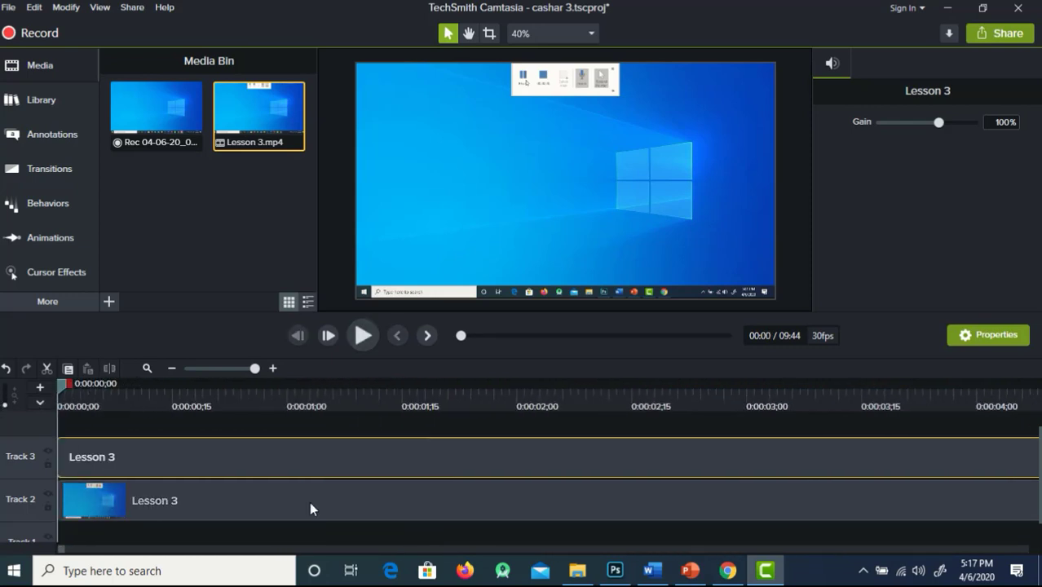
{"action": "right_click", "coordinate": [344, 466]}
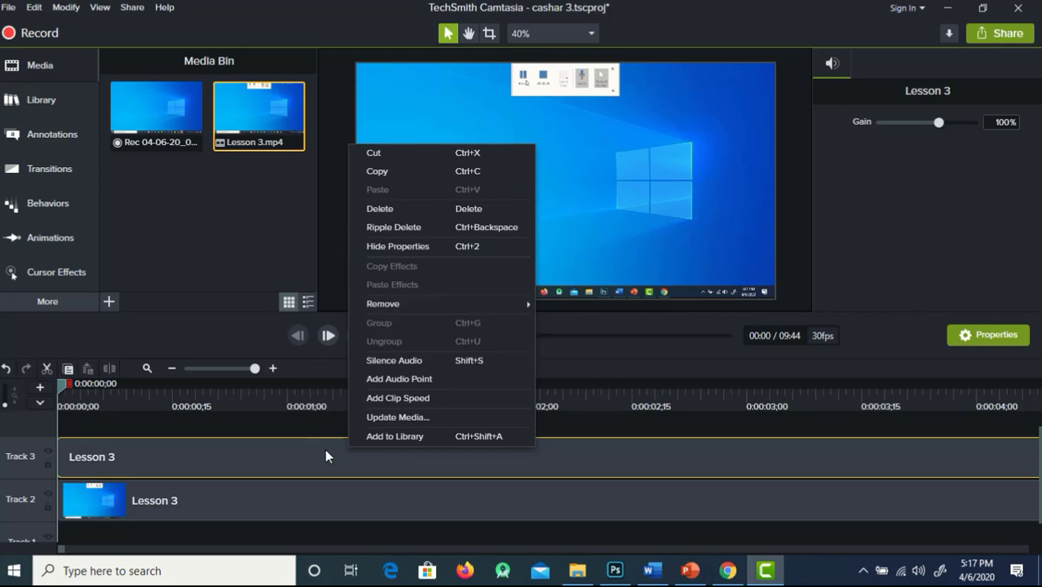
{"action": "left_click", "coordinate": [437, 359]}
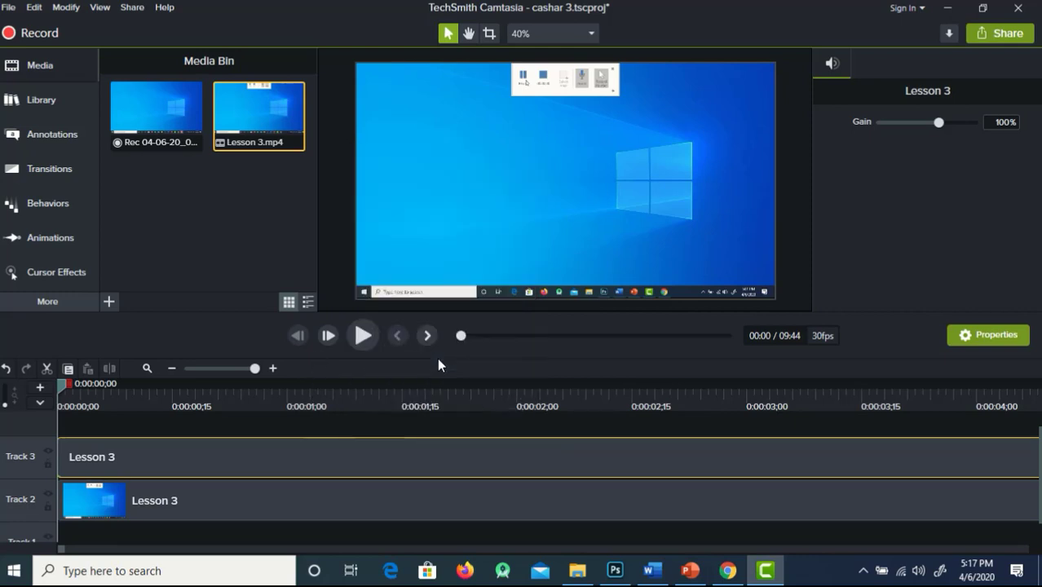
{"action": "right_click", "coordinate": [425, 464]}
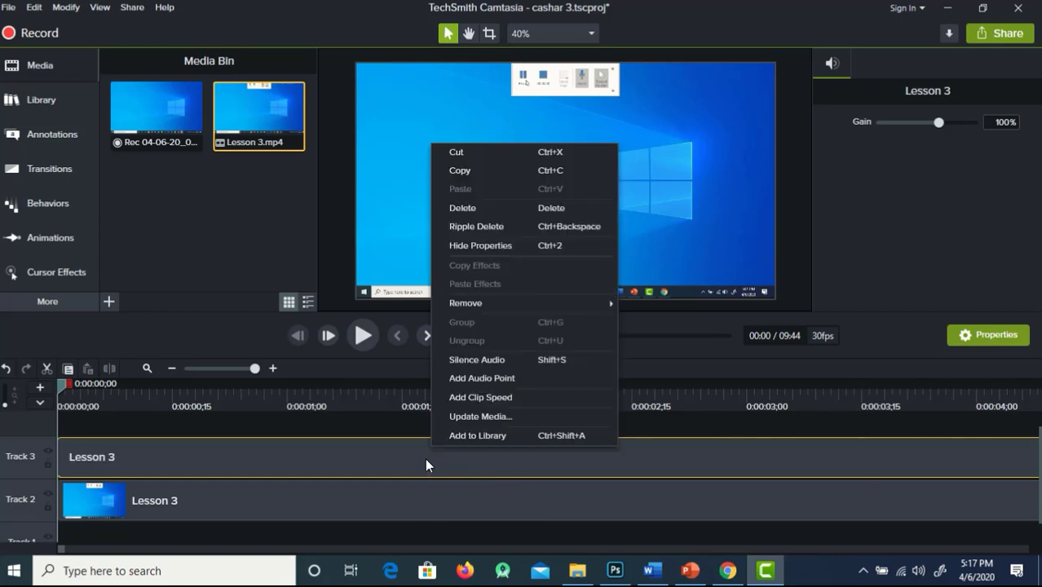
{"action": "left_click", "coordinate": [426, 459]}
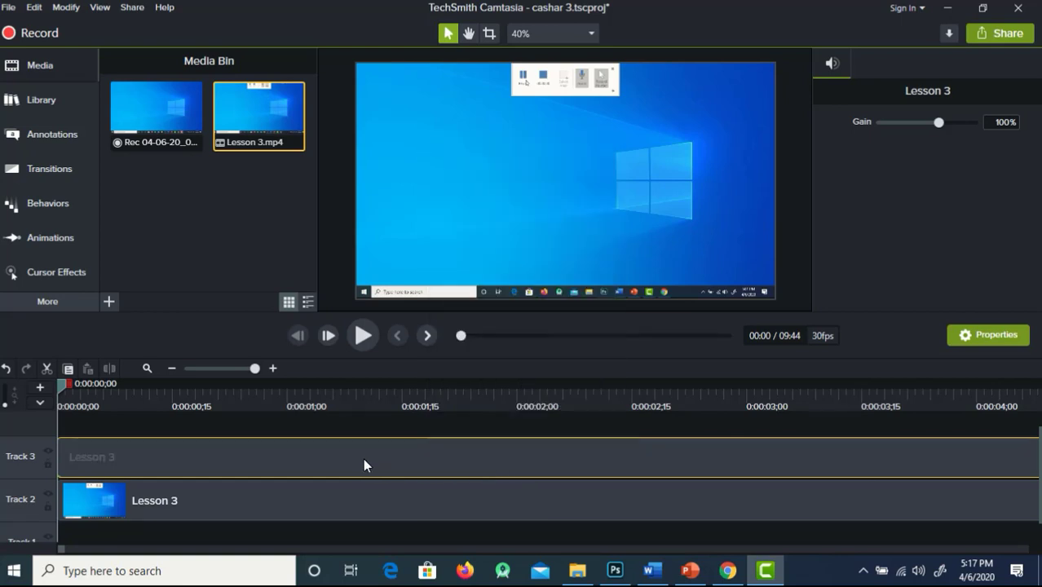
{"action": "right_click", "coordinate": [235, 451]}
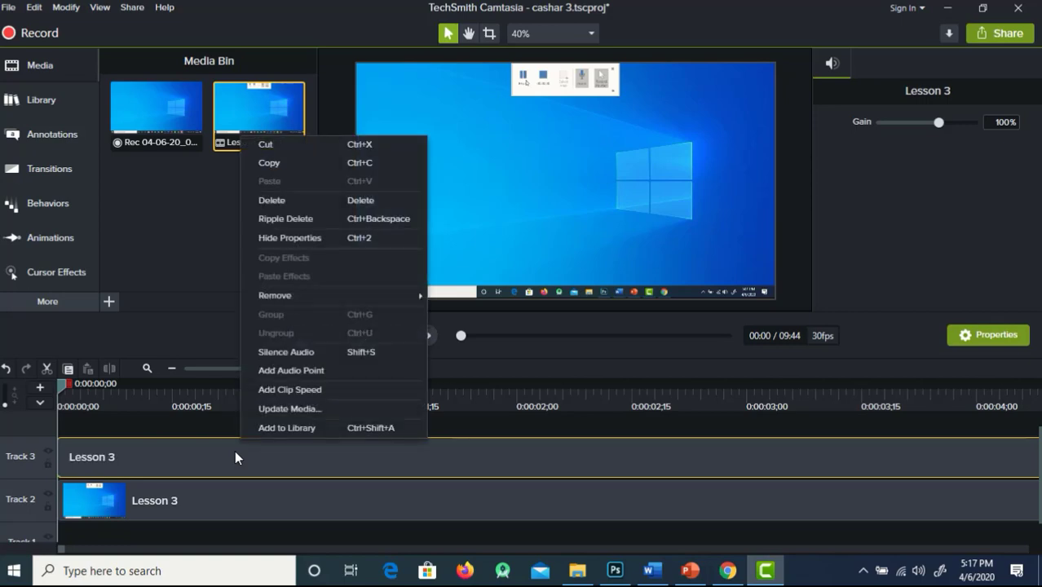
{"action": "left_click", "coordinate": [171, 235]}
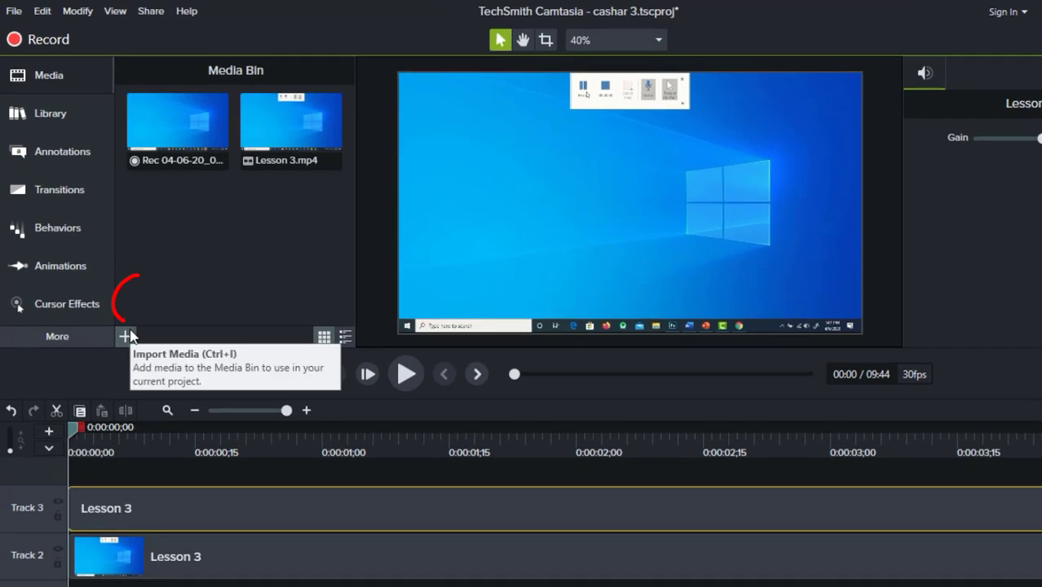
- Import Recording (9) from the Desktop folder into the Media Bin and place it at the start of Track 1
{"action": "left_click", "coordinate": [125, 336]}
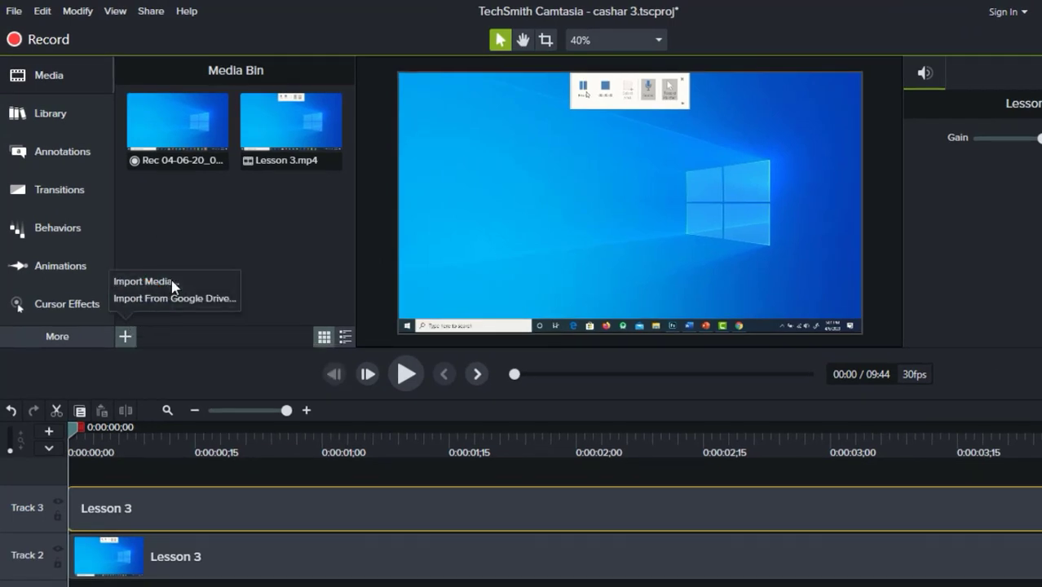
{"action": "left_click", "coordinate": [172, 283]}
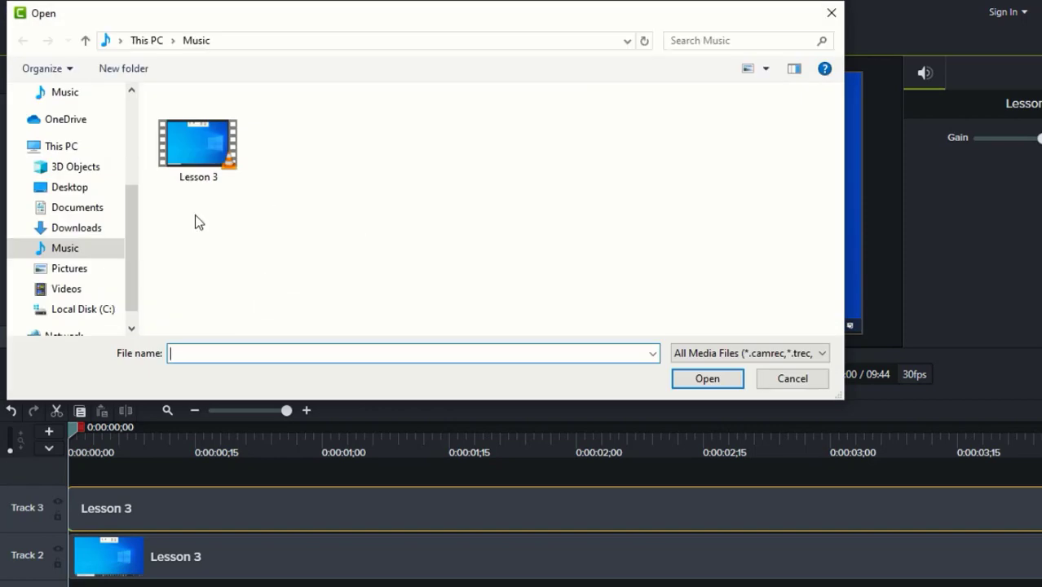
{"action": "left_click", "coordinate": [66, 196]}
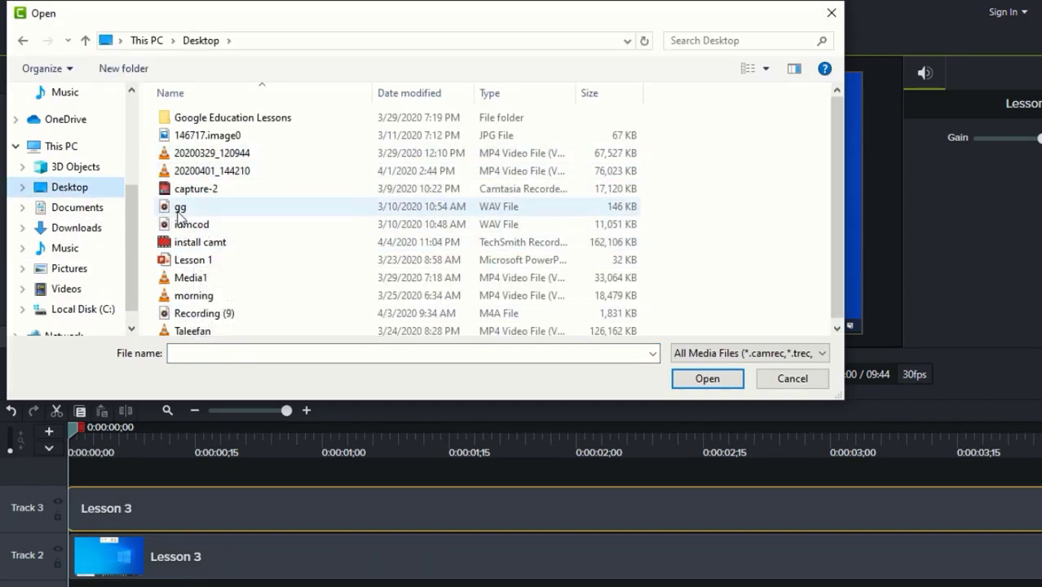
{"action": "left_click", "coordinate": [200, 314]}
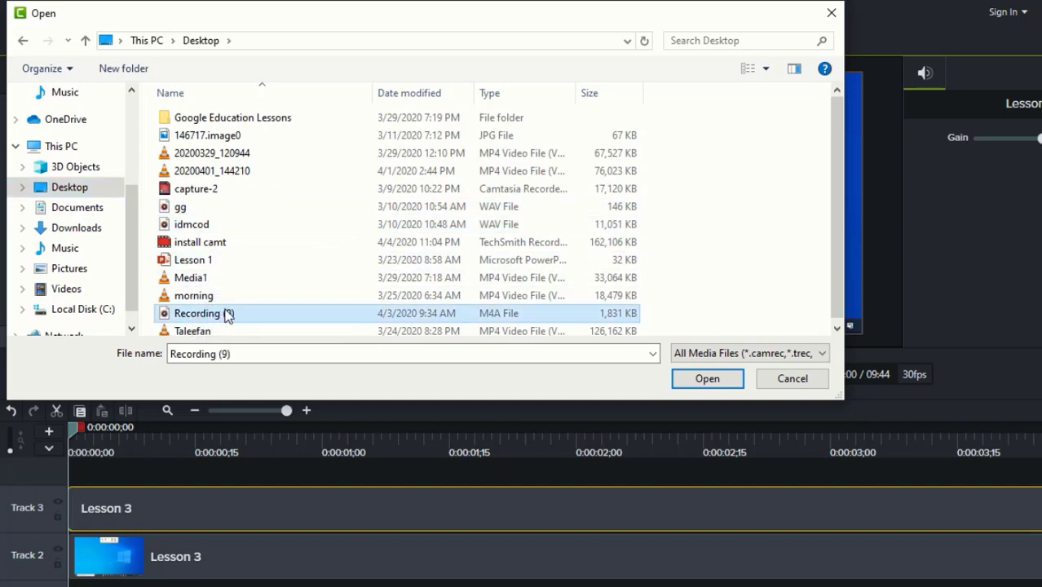
{"action": "left_click", "coordinate": [704, 379]}
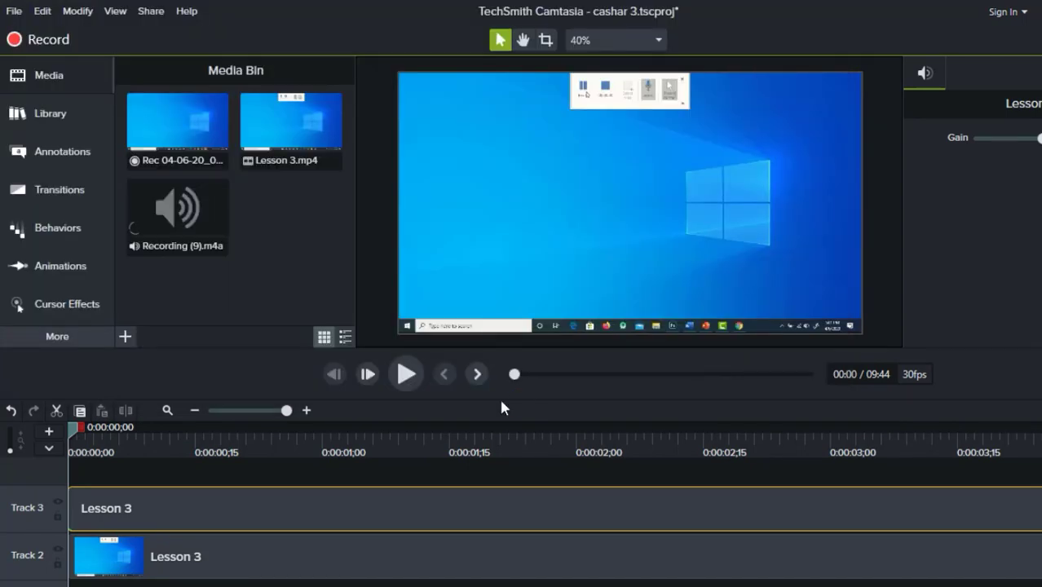
{"action": "left_click_drag", "start_coordinate": [185, 247], "coordinate": [69, 580]}
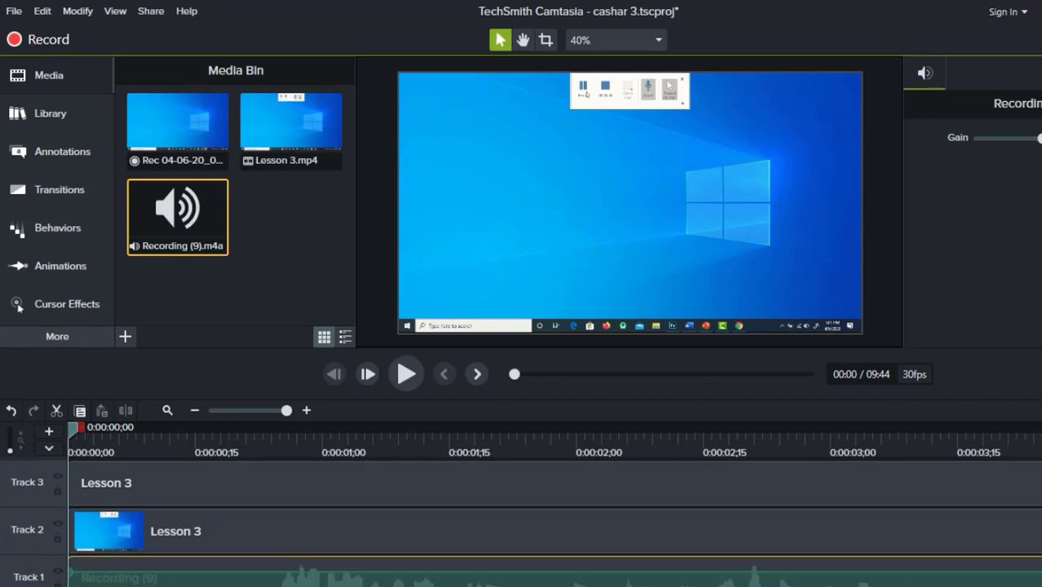
- Play the first seconds of the timeline to hear Recording (9) under the video, and return the playhead to the start
{"action": "left_click", "coordinate": [405, 387]}
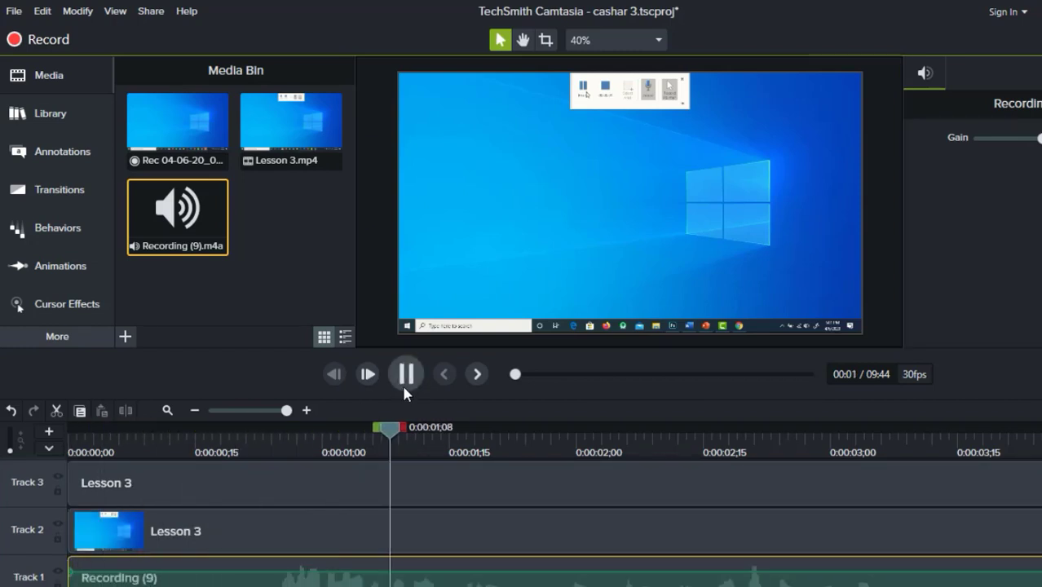
{"action": "left_click", "coordinate": [403, 388]}
{"action": "left_click_drag", "start_coordinate": [573, 433], "coordinate": [195, 410]}
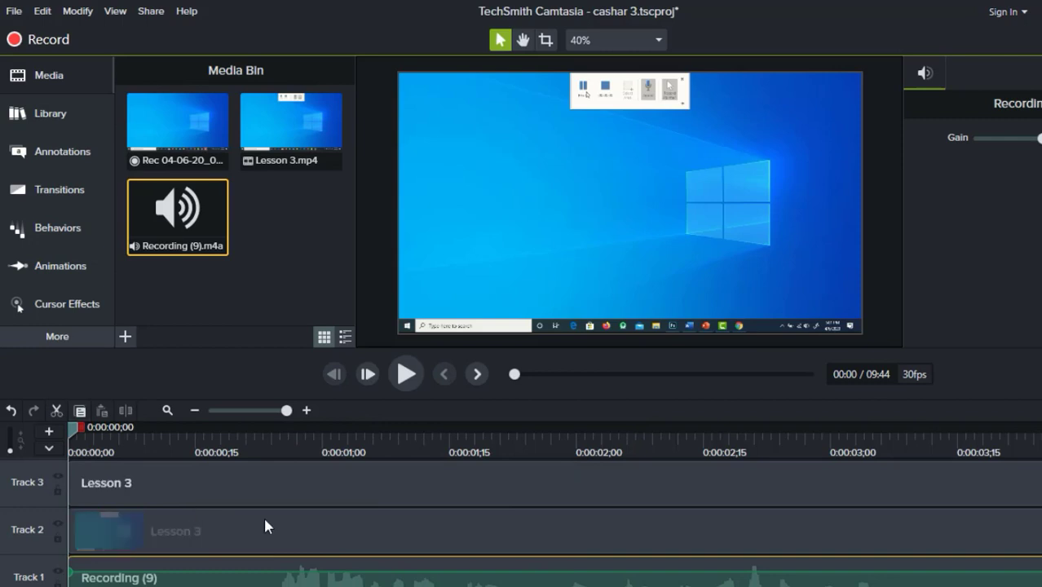
- Delete the silenced Lesson 3 audio clip from Track 3
{"action": "left_click", "coordinate": [294, 530]}
{"action": "right_click", "coordinate": [296, 531]}
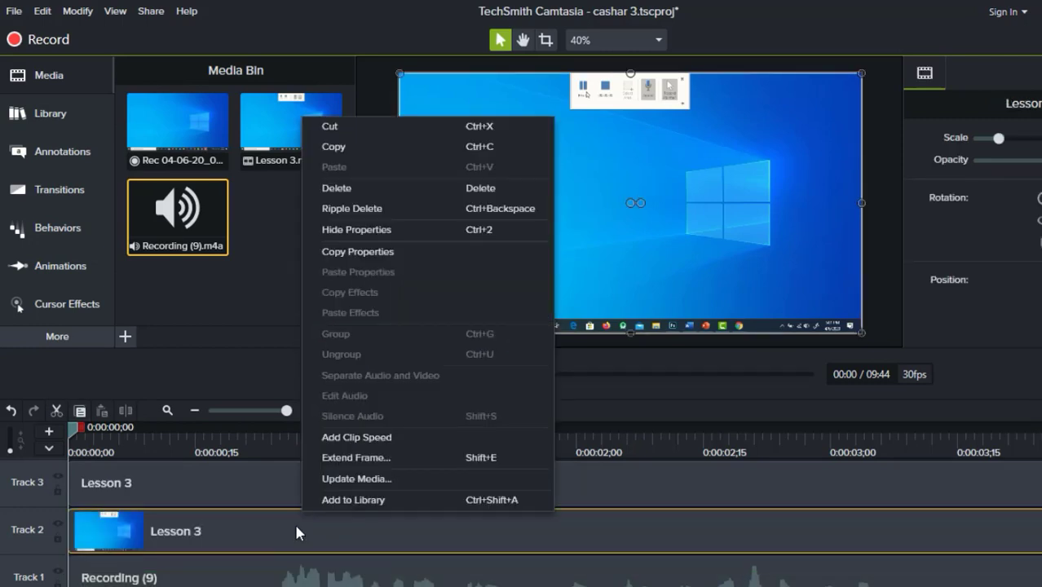
{"action": "left_click", "coordinate": [281, 529]}
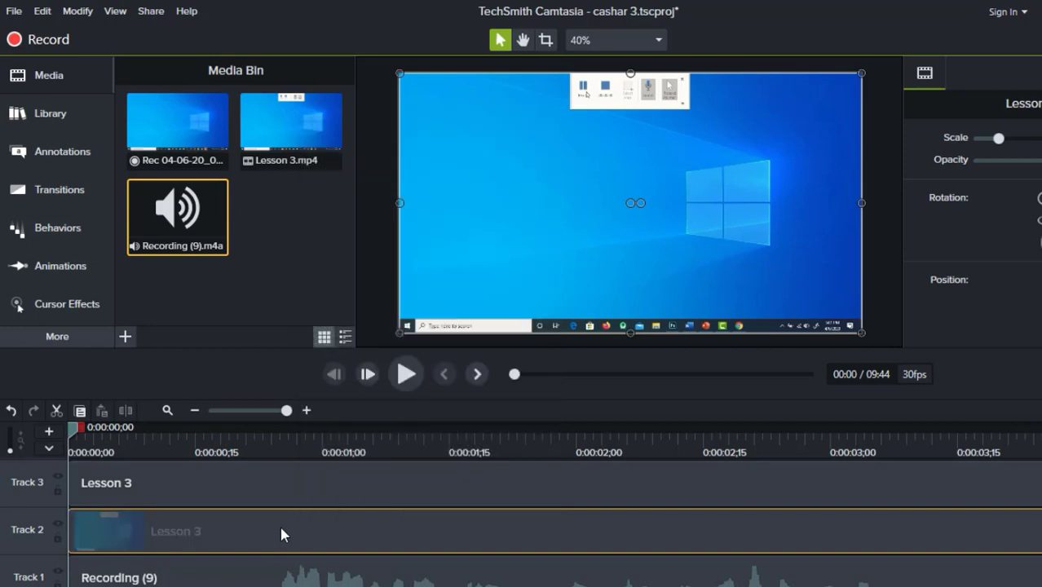
{"action": "left_click", "coordinate": [325, 490]}
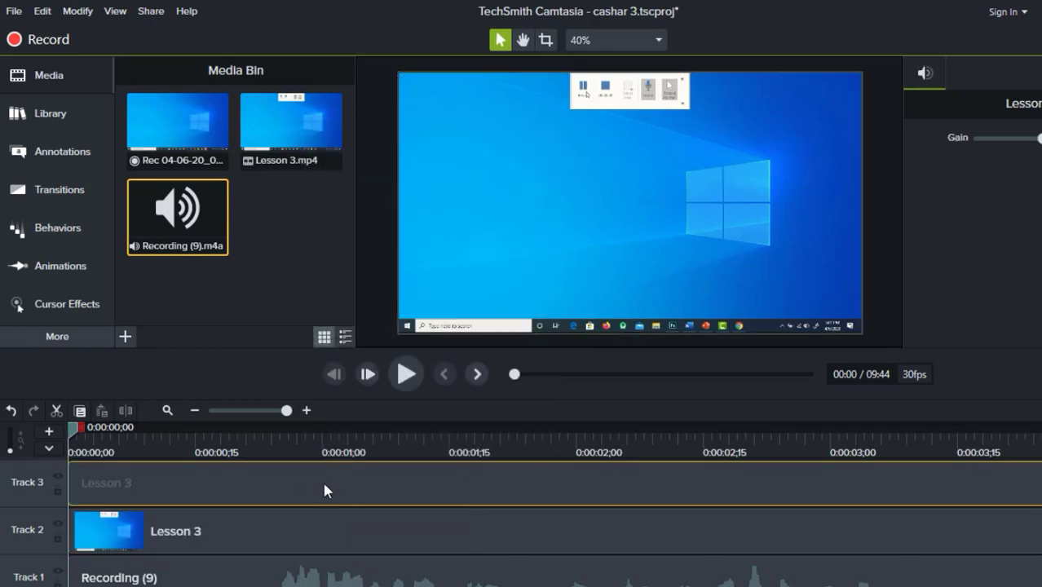
{"action": "right_click", "coordinate": [325, 489]}
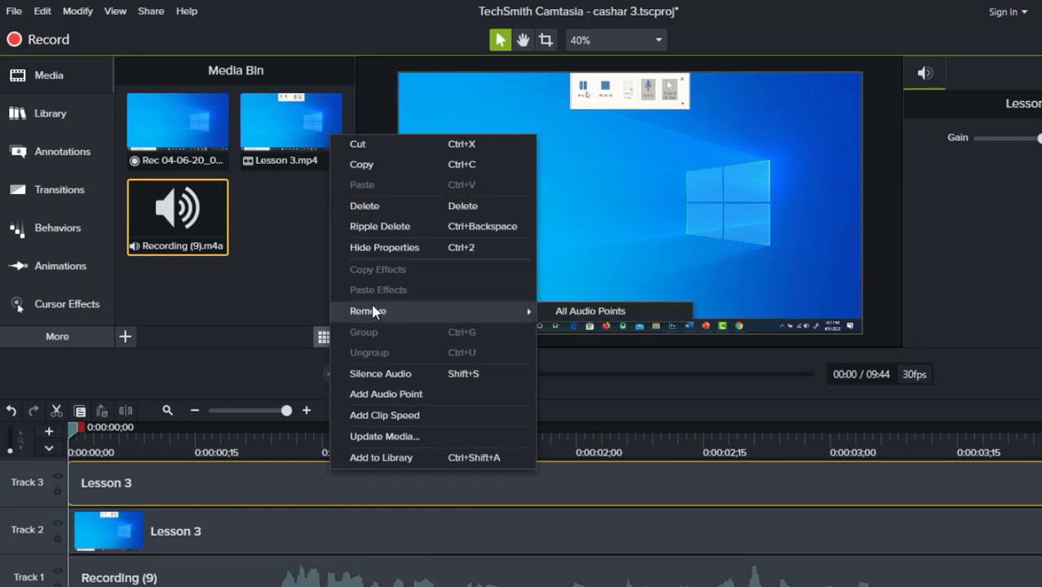
{"action": "left_click", "coordinate": [363, 205]}
- Clear the timeline by deleting the Lesson 3 video from Track 2 and cutting Recording (9) from Track 1
{"action": "left_click", "coordinate": [264, 519]}
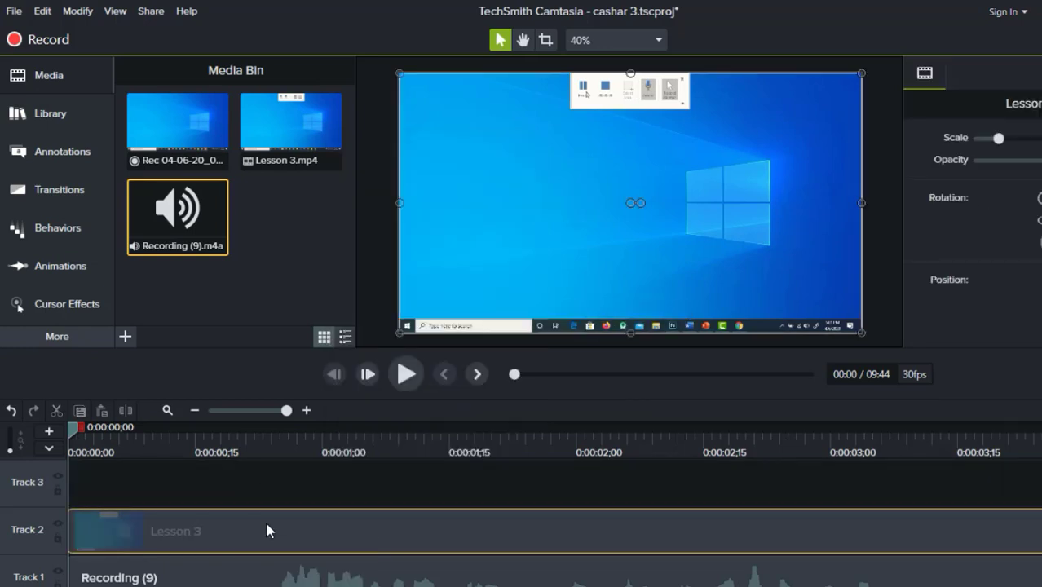
{"action": "right_click", "coordinate": [264, 519]}
{"action": "left_click", "coordinate": [326, 186]}
{"action": "left_click", "coordinate": [310, 579]}
{"action": "right_click", "coordinate": [310, 579]}
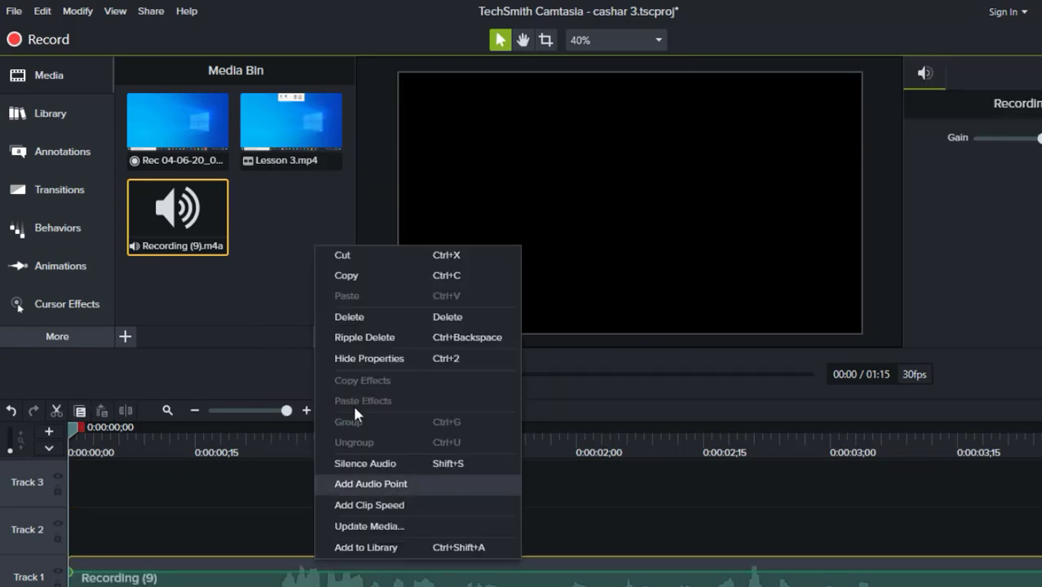
{"action": "left_click", "coordinate": [371, 254]}
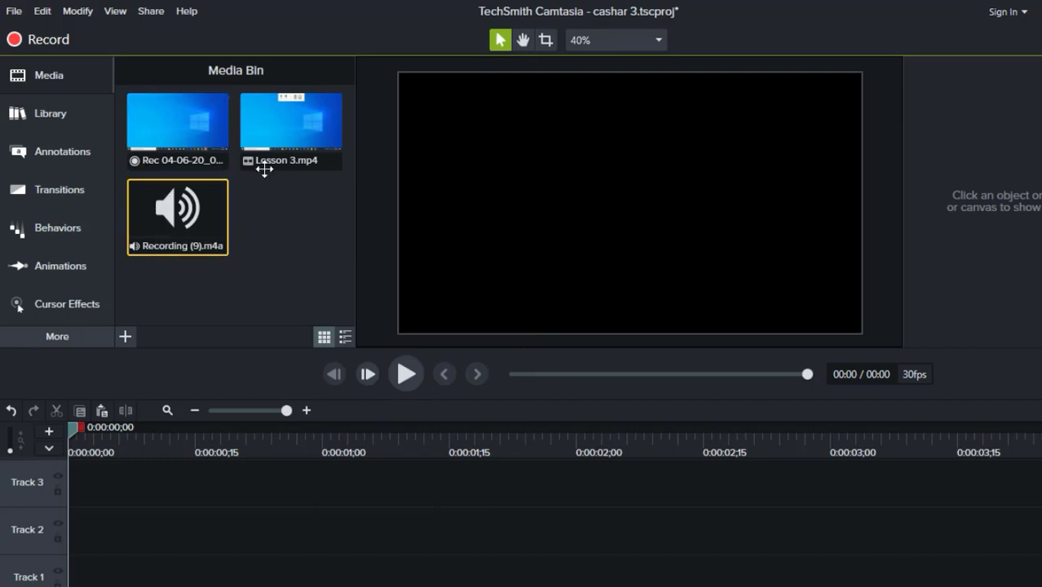
- Place Lesson 3.mp4 at the start of Track 2 and separate its audio and video
{"action": "left_click", "coordinate": [286, 136]}
{"action": "left_click_drag", "start_coordinate": [286, 135], "coordinate": [68, 534]}
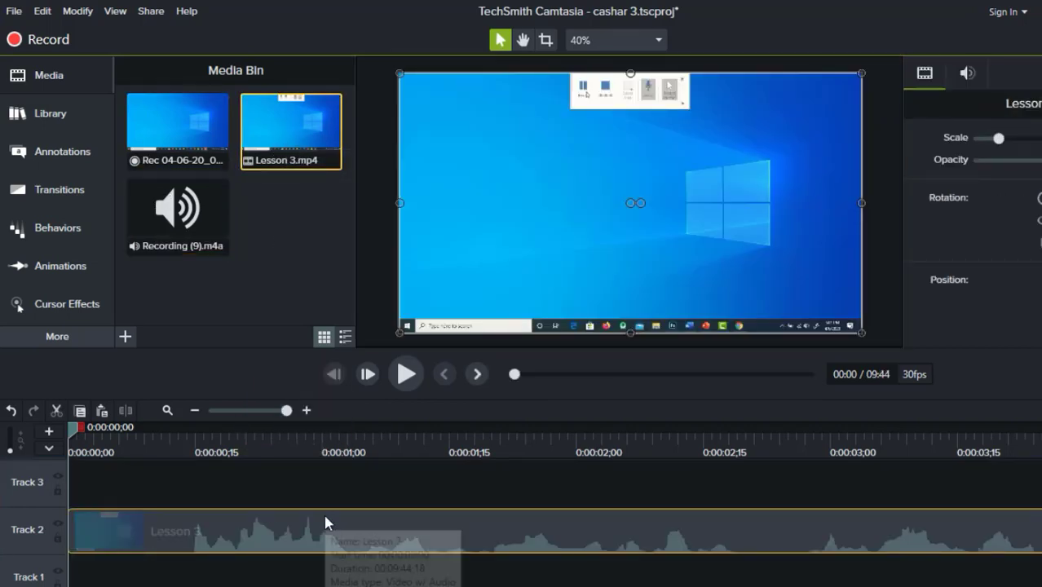
{"action": "right_click", "coordinate": [323, 528]}
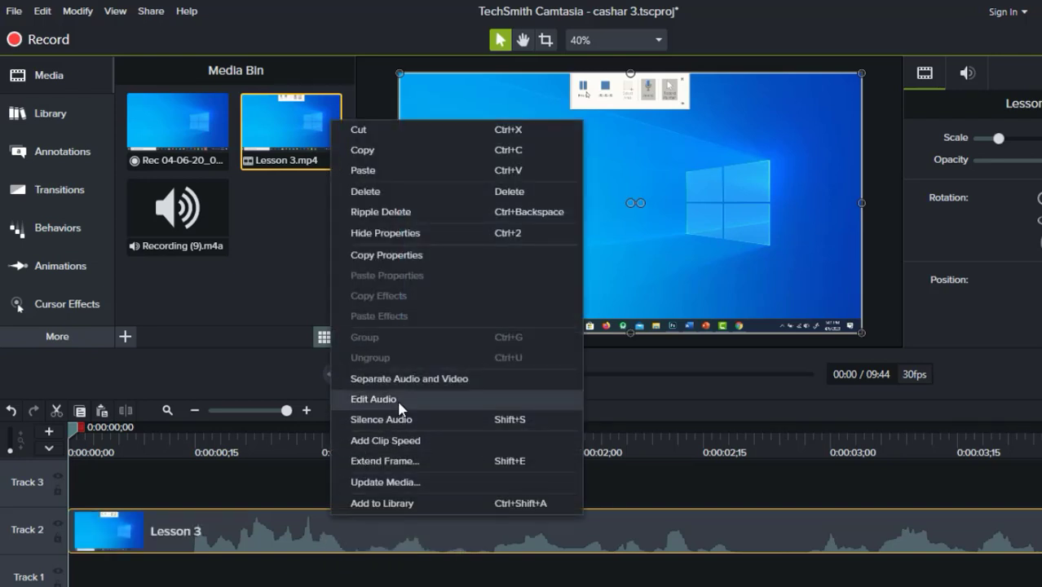
{"action": "left_click", "coordinate": [406, 379]}
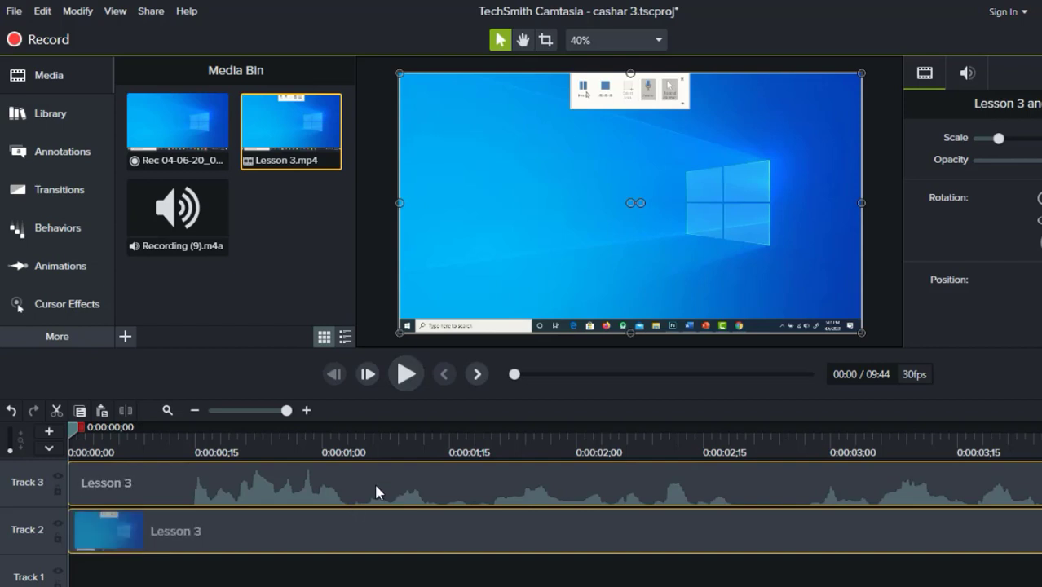
- Raise the volume of the separated Lesson 3 audio on Track 3 to about 194%, and lower it to a faint level
{"action": "left_click", "coordinate": [391, 481]}
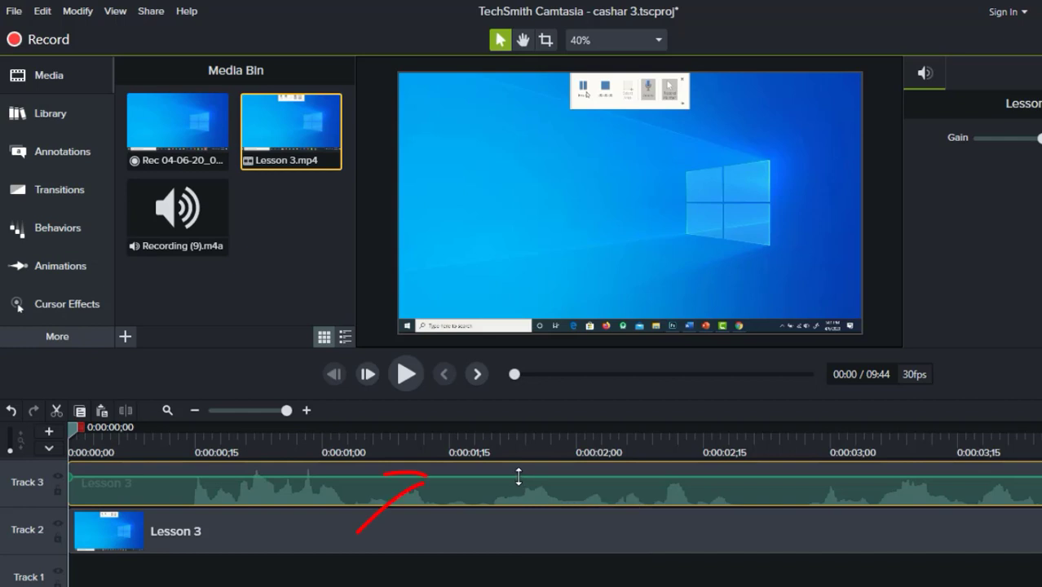
{"action": "mouse_move", "coordinate": [519, 476]}
{"action": "left_mouse_down"}
{"action": "mouse_move", "coordinate": [522, 462]}
{"action": "mouse_move", "coordinate": [526, 493]}
{"action": "mouse_move", "coordinate": [526, 474]}
{"action": "left_mouse_up"}
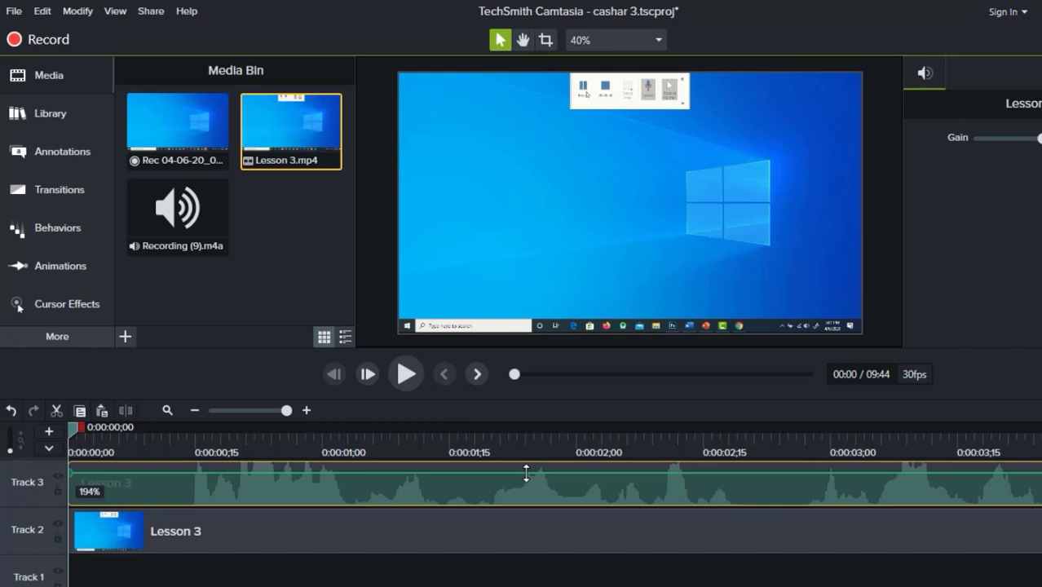
{"action": "left_click_drag", "start_coordinate": [526, 475], "coordinate": [535, 495]}
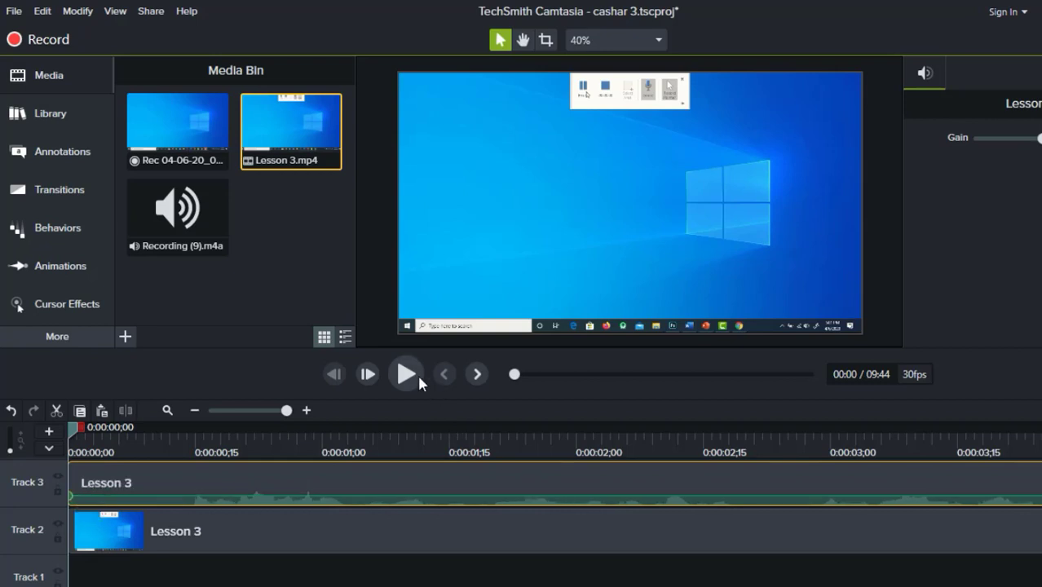
- Play the first few seconds of the timeline to listen to the lowered Lesson 3 audio
{"action": "left_click", "coordinate": [416, 378]}
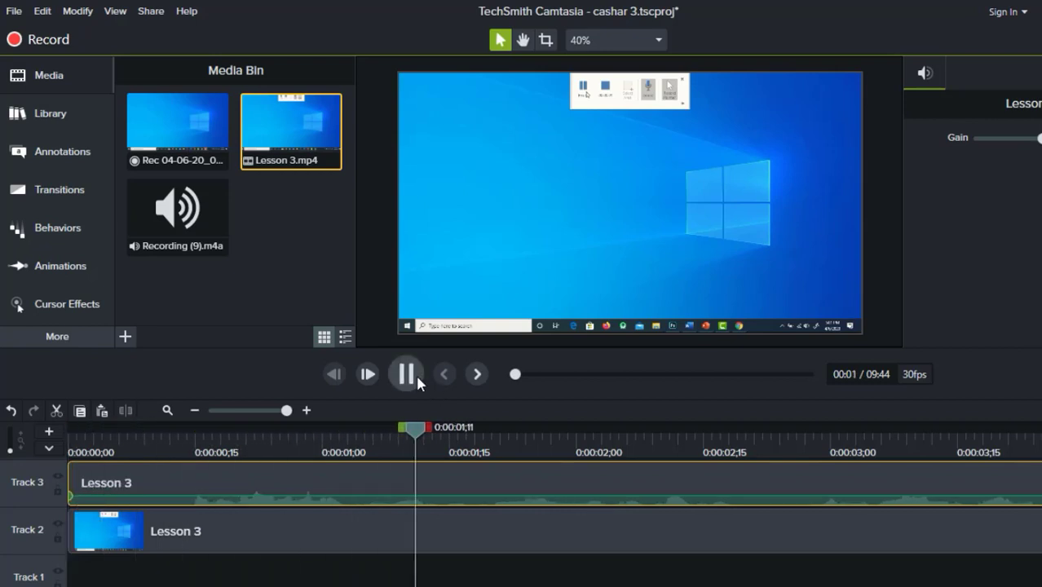
{"action": "left_click", "coordinate": [415, 372]}
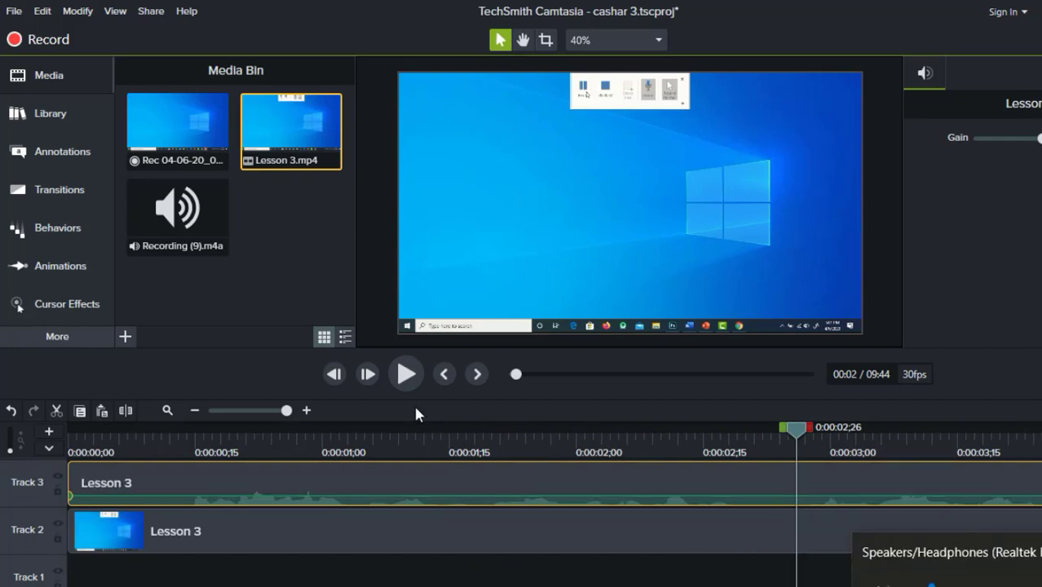
{"action": "left_click", "coordinate": [408, 380]}
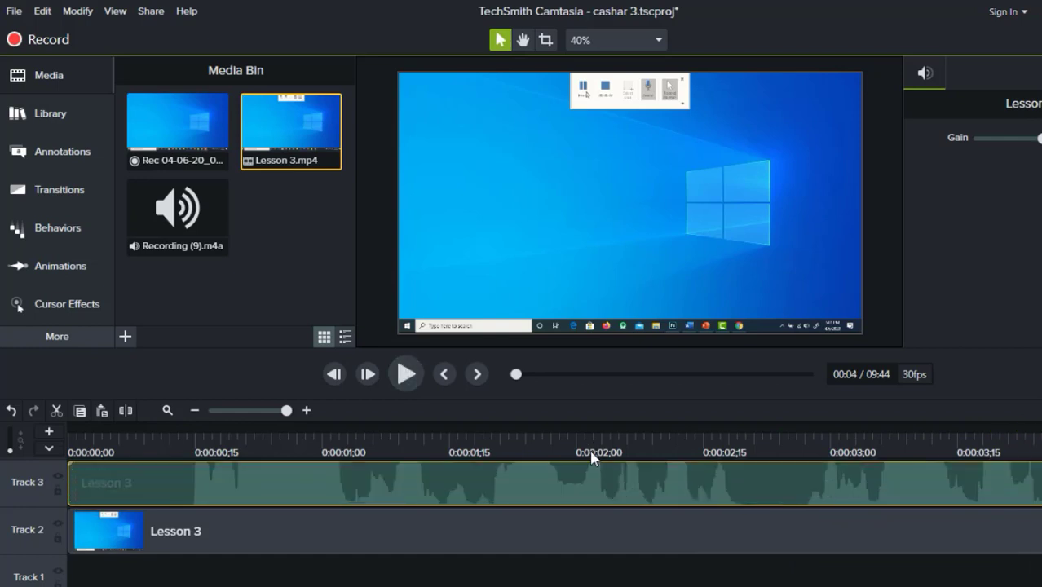
- Play several short stretches of the timeline to check the Lesson 3 audio level, and return the playhead to the start
{"action": "left_click", "coordinate": [405, 374]}
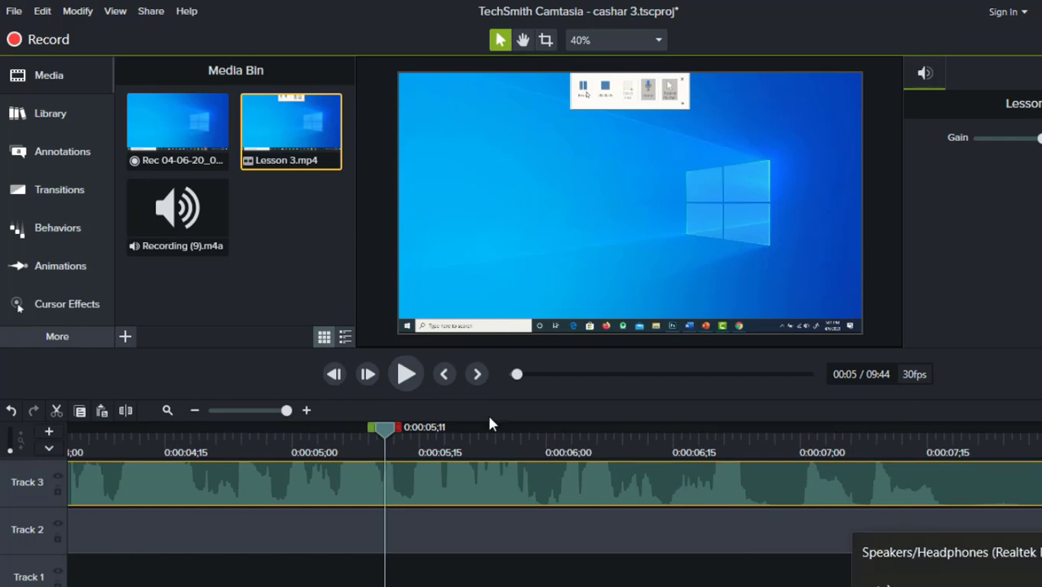
{"action": "left_click", "coordinate": [405, 374]}
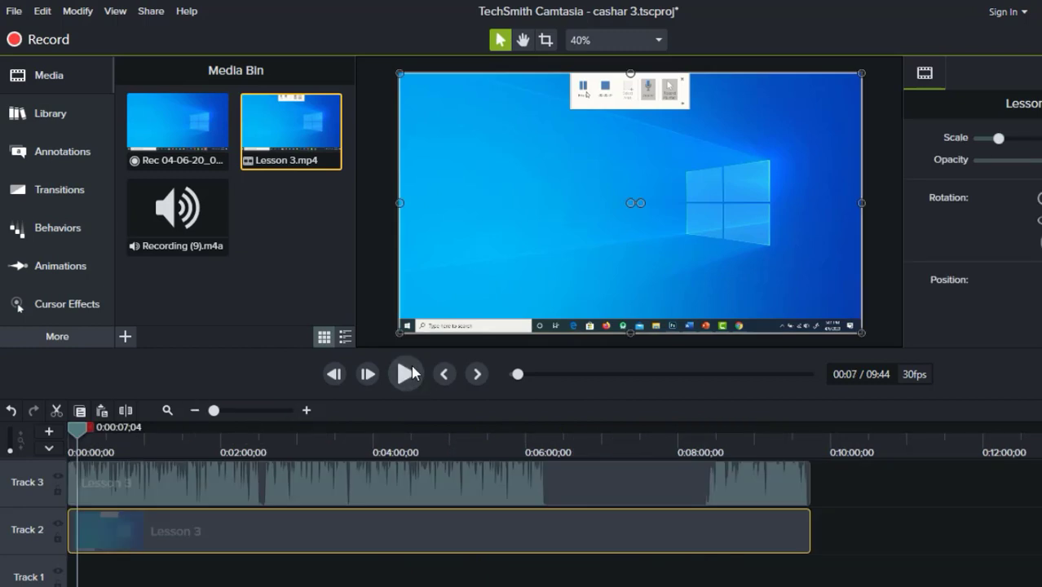
{"action": "left_click", "coordinate": [412, 373]}
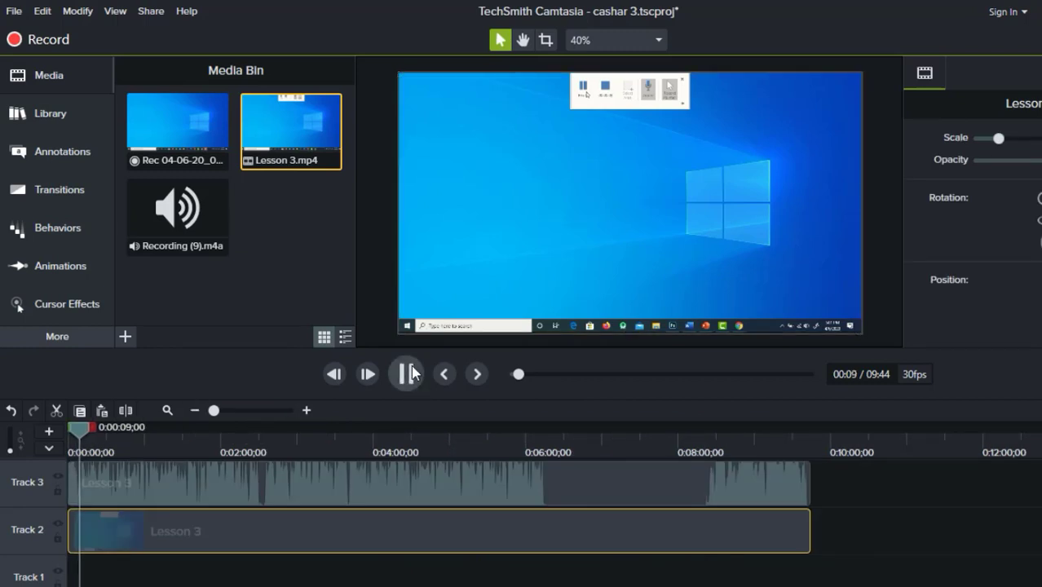
{"action": "left_click", "coordinate": [413, 373]}
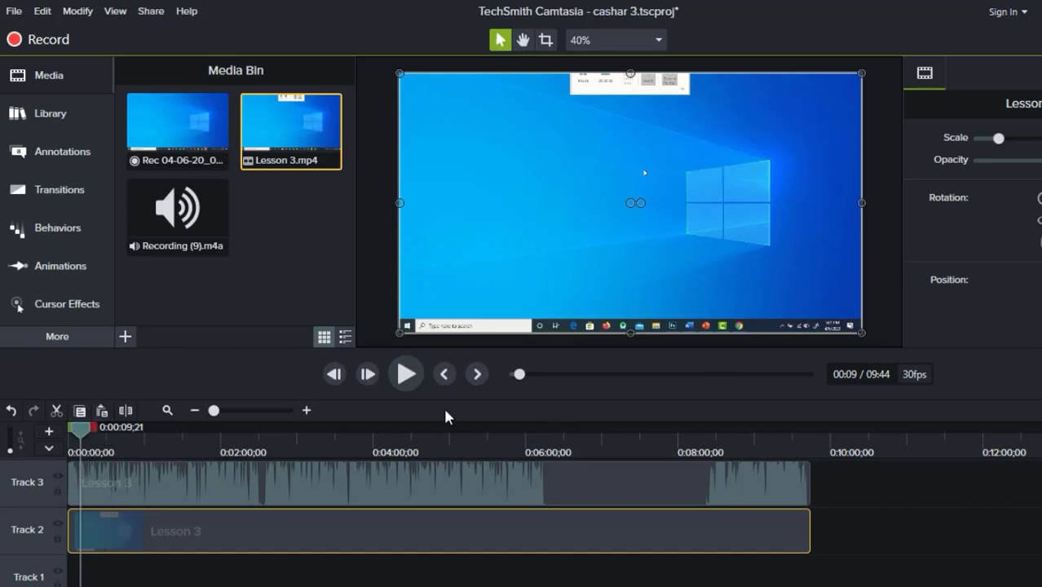
{"action": "left_click", "coordinate": [306, 411]}
{"action": "left_click", "coordinate": [306, 411]}
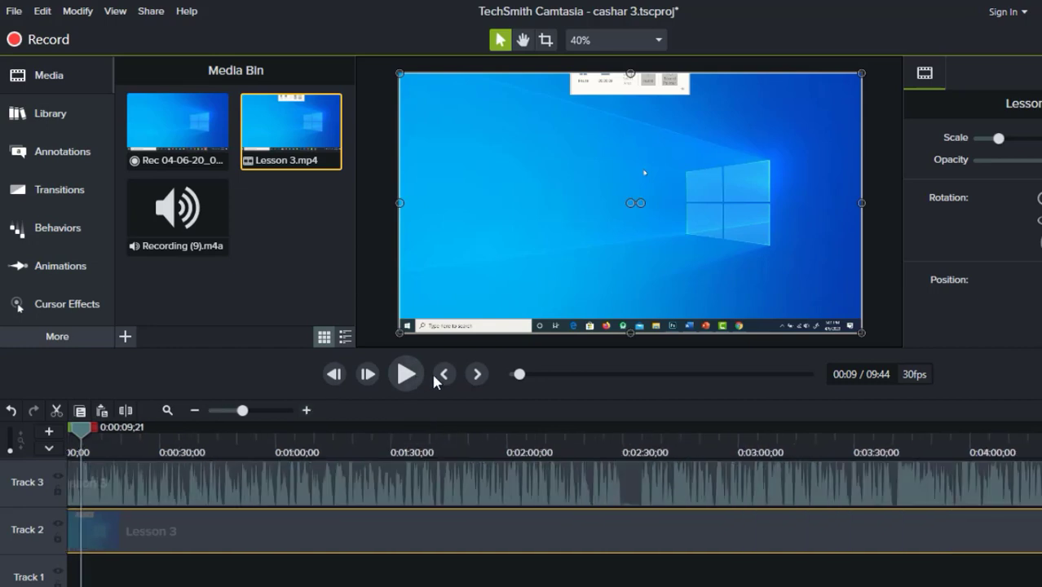
{"action": "left_click", "coordinate": [406, 374]}
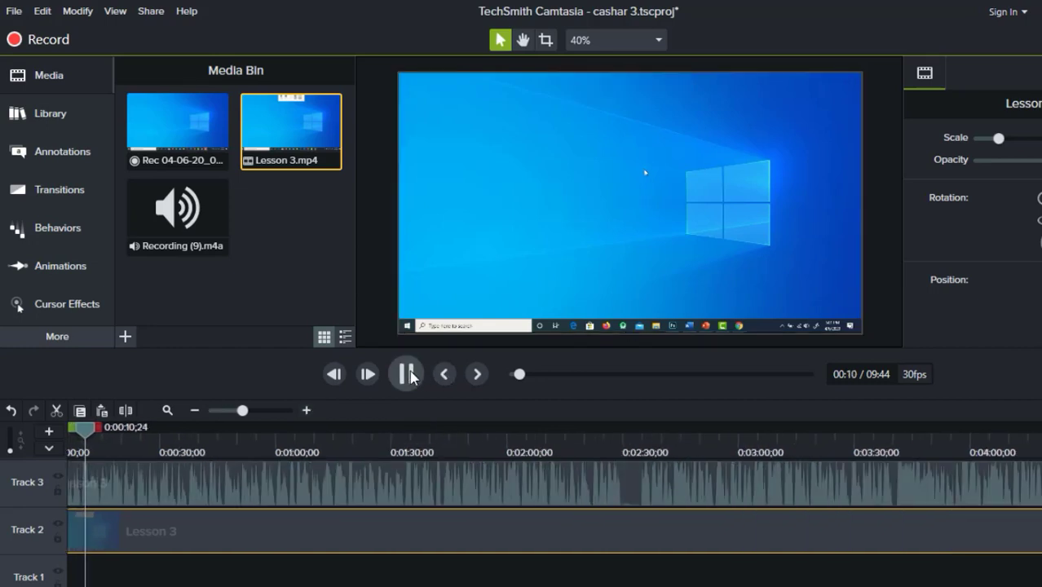
{"action": "left_click", "coordinate": [407, 374]}
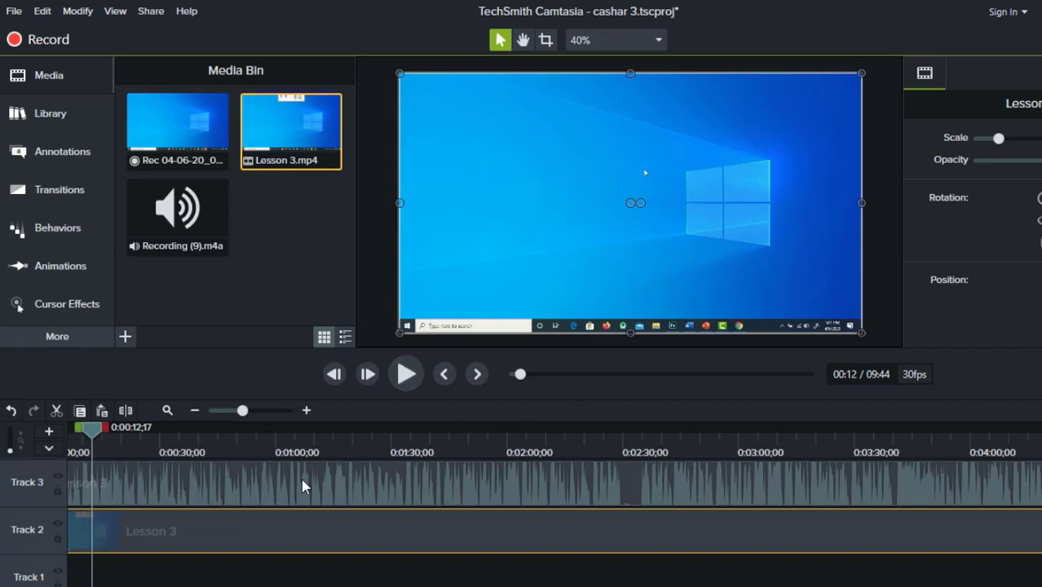
{"action": "left_click_drag", "start_coordinate": [94, 429], "coordinate": [28, 442]}
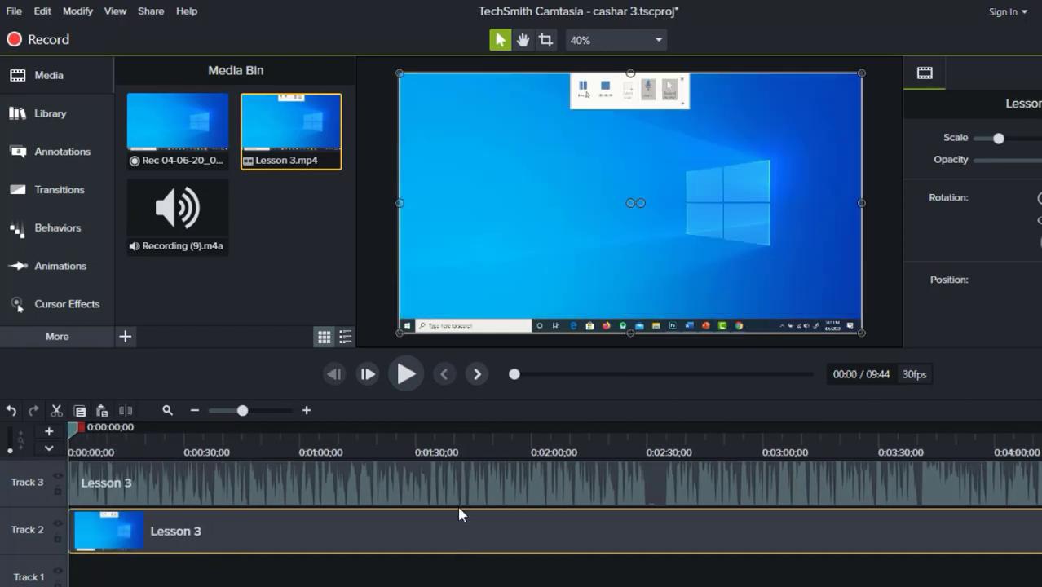
- Move the separated Lesson 3 audio on Track 3 and the video on Track 2 about 22 seconds later on the timeline
{"action": "left_click", "coordinate": [436, 495]}
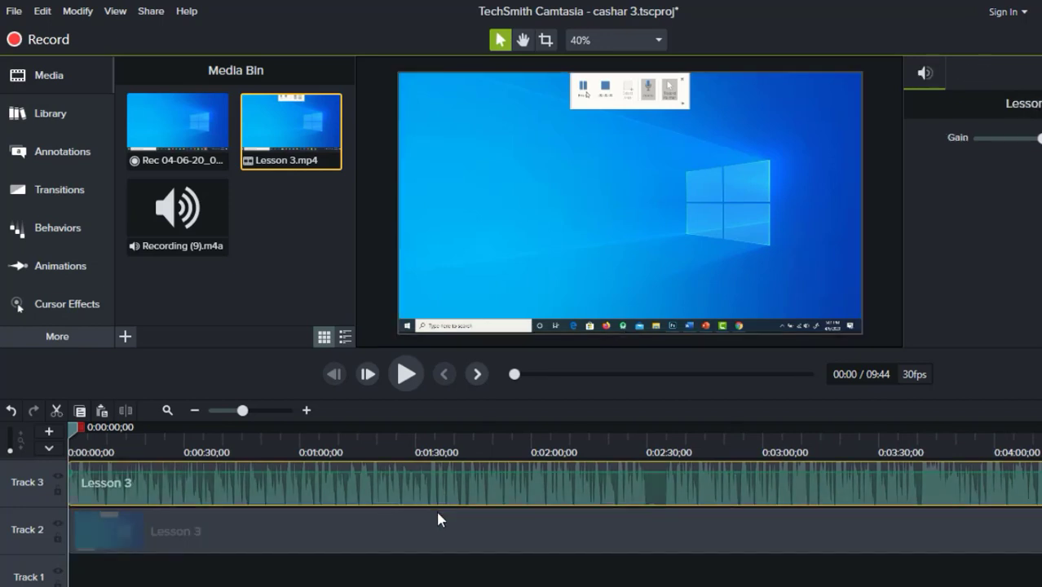
{"action": "left_click", "coordinate": [456, 536]}
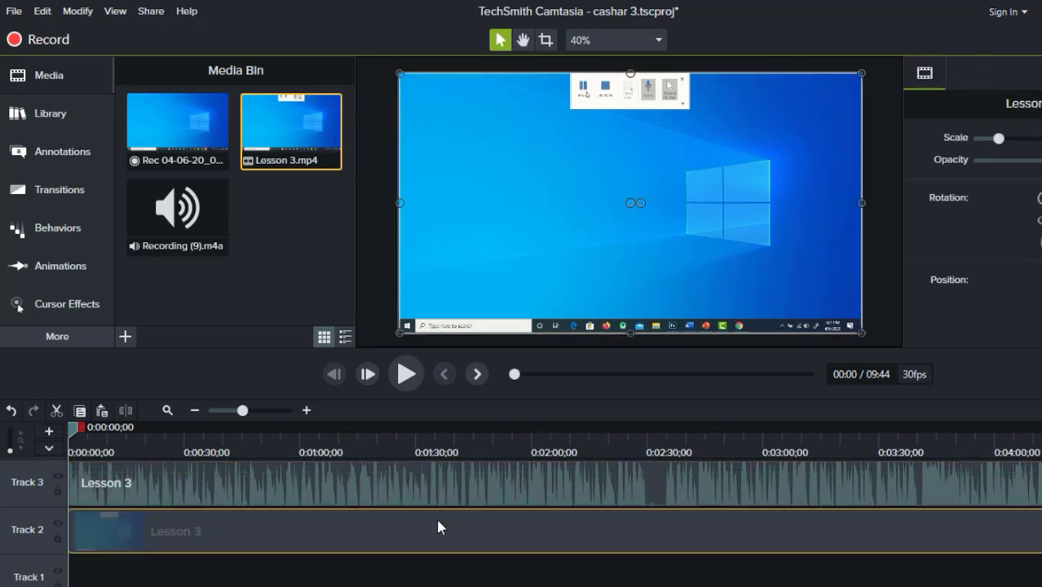
{"action": "left_click", "coordinate": [375, 476]}
{"action": "left_click_drag", "start_coordinate": [374, 476], "coordinate": [463, 495]}
{"action": "left_click", "coordinate": [443, 535]}
{"action": "left_click_drag", "start_coordinate": [443, 534], "coordinate": [540, 541]}
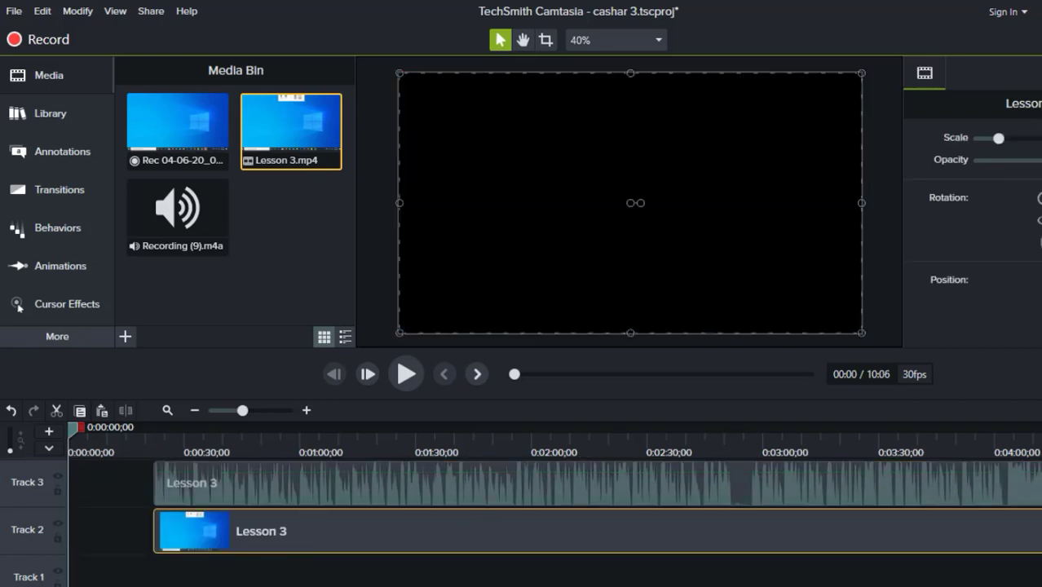
- Move the separated Lesson 3 audio on Track 3 and the video on Track 2 back to the timeline's start
{"action": "scroll", "coordinate": [554, 522], "scroll_direction": "up", "scroll_amount": 2}
{"action": "scroll", "coordinate": [555, 522], "scroll_direction": "down", "scroll_amount": 1}
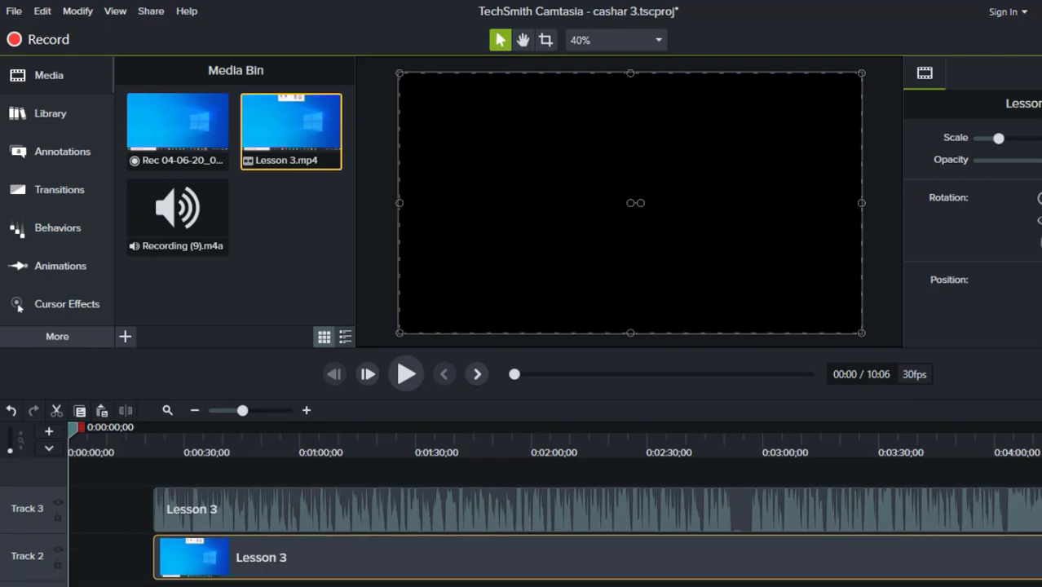
{"action": "left_click", "coordinate": [451, 496]}
{"action": "left_click_drag", "start_coordinate": [451, 496], "coordinate": [287, 499]}
{"action": "left_click_drag", "start_coordinate": [344, 559], "coordinate": [174, 576]}
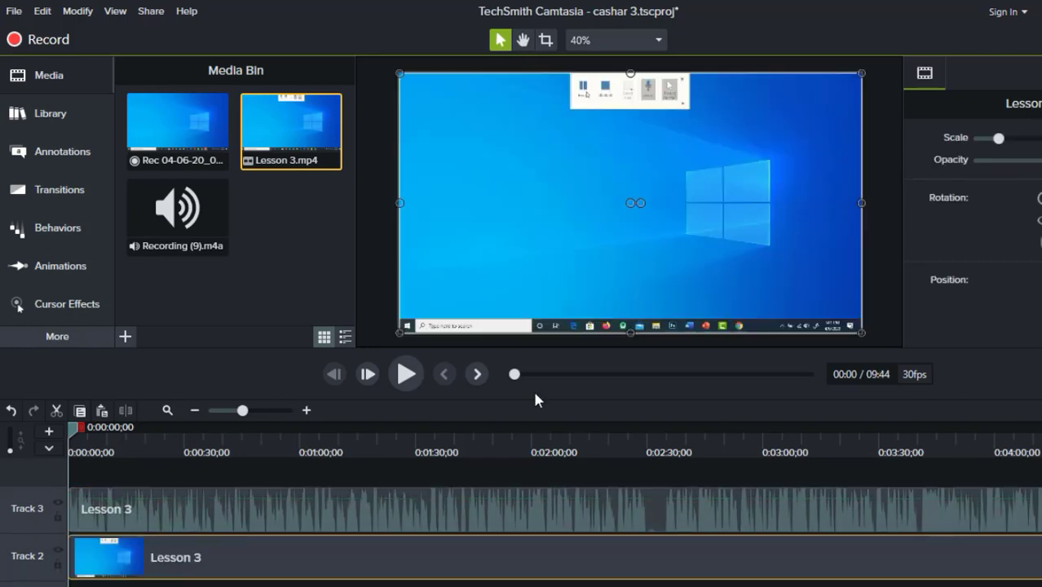
- Lower the Lesson 3 audio volume on Track 3 slightly, and play the opening seconds to listen to it
{"action": "left_click", "coordinate": [404, 375]}
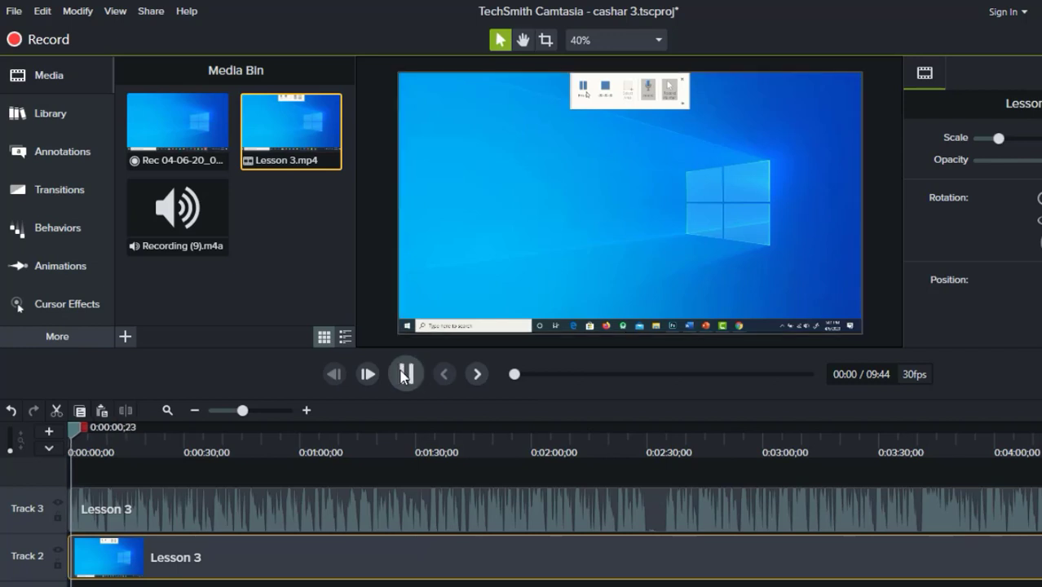
{"action": "left_click", "coordinate": [457, 499]}
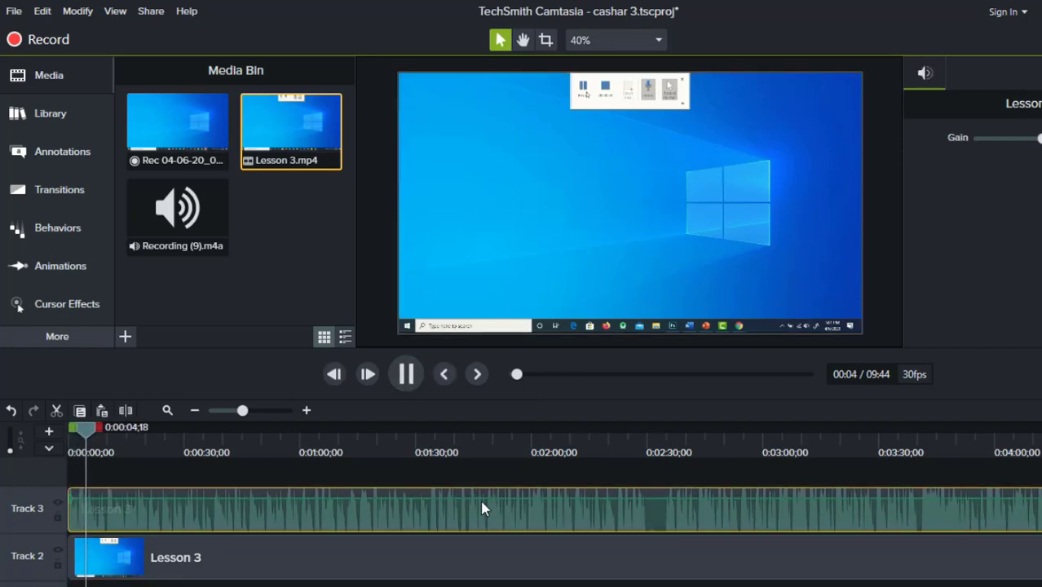
{"action": "mouse_move", "coordinate": [481, 498]}
{"action": "left_mouse_down"}
{"action": "mouse_move", "coordinate": [479, 507]}
{"action": "mouse_move", "coordinate": [475, 498]}
{"action": "left_mouse_up"}
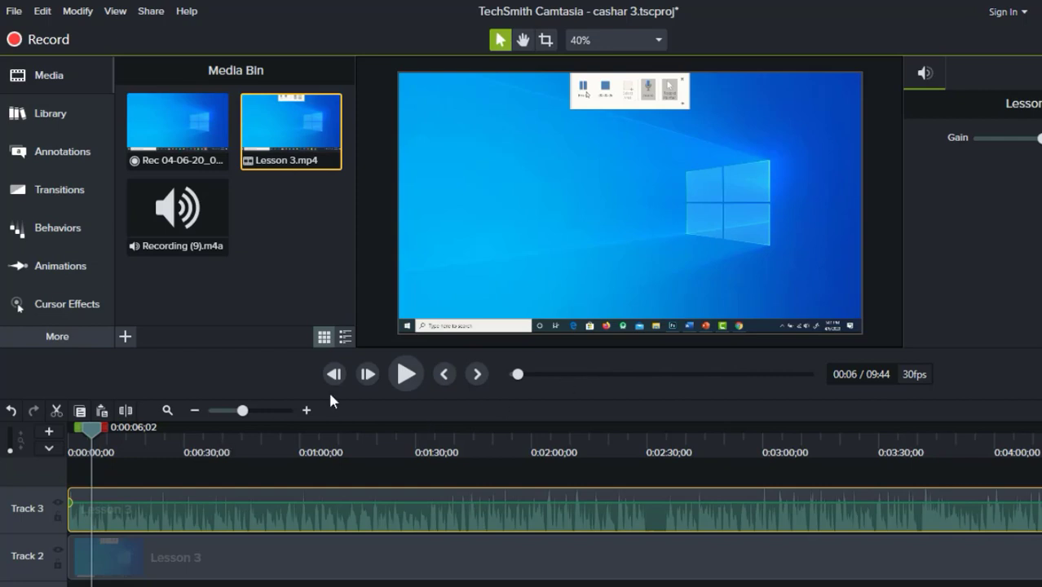
{"action": "left_click", "coordinate": [406, 375]}
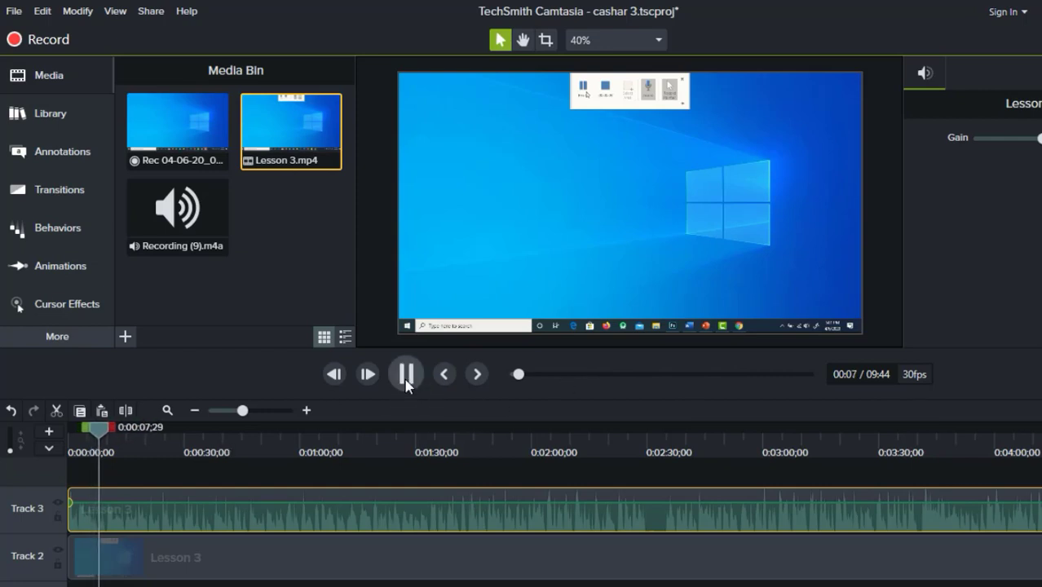
{"action": "left_click", "coordinate": [406, 376]}
- Split only the Lesson 3 audio on Track 3 at 0:00:10;02
{"action": "left_click", "coordinate": [419, 563]}
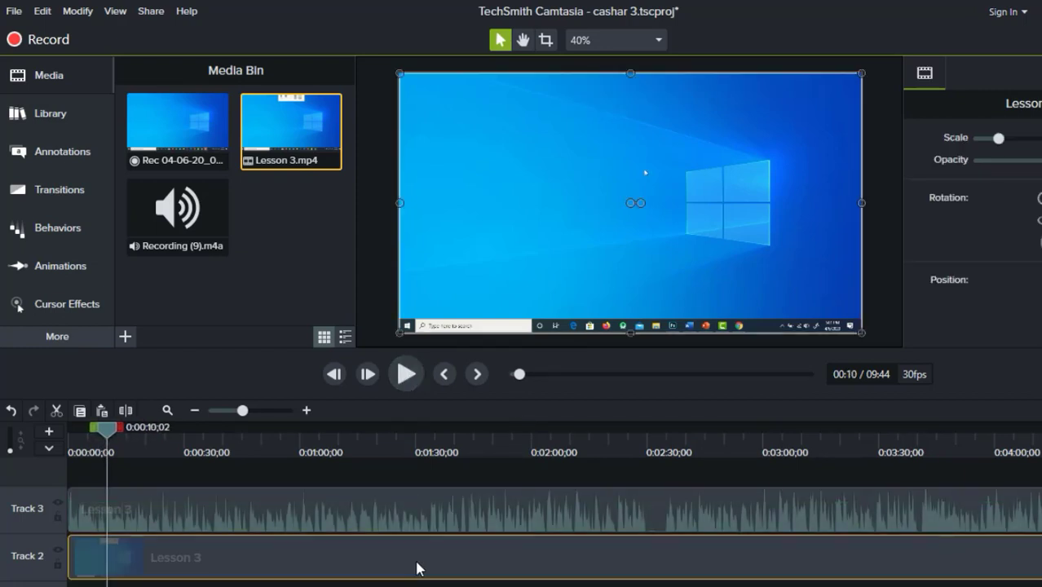
{"action": "left_click", "coordinate": [319, 517]}
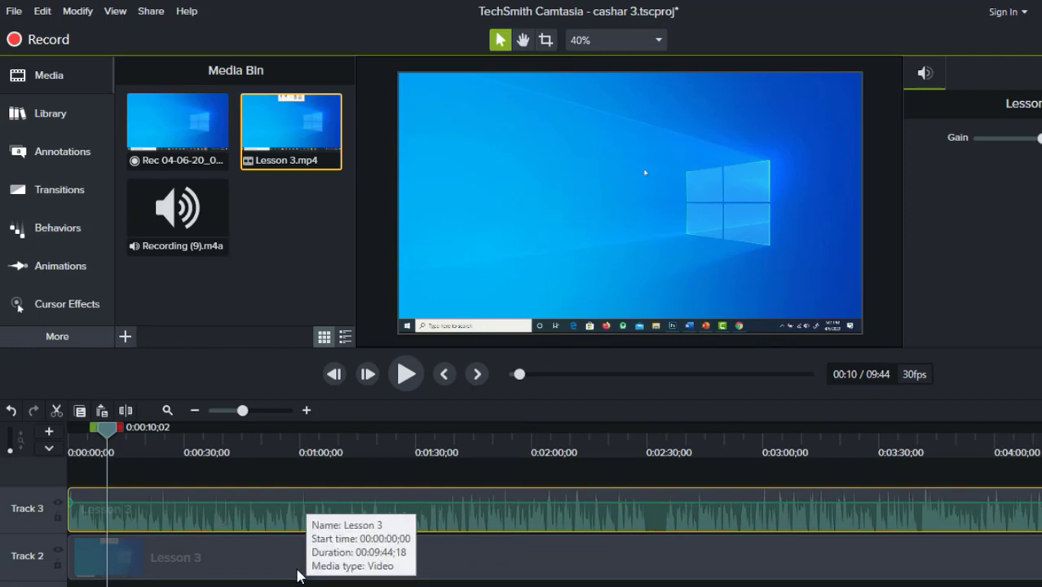
{"action": "left_click", "coordinate": [294, 564]}
{"action": "left_click", "coordinate": [281, 512]}
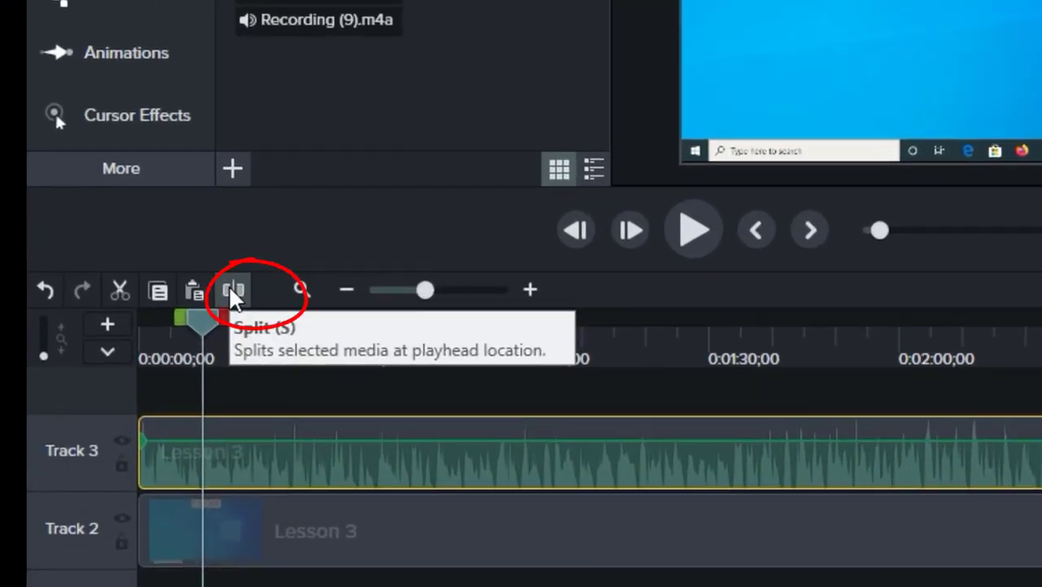
{"action": "left_click", "coordinate": [232, 294]}
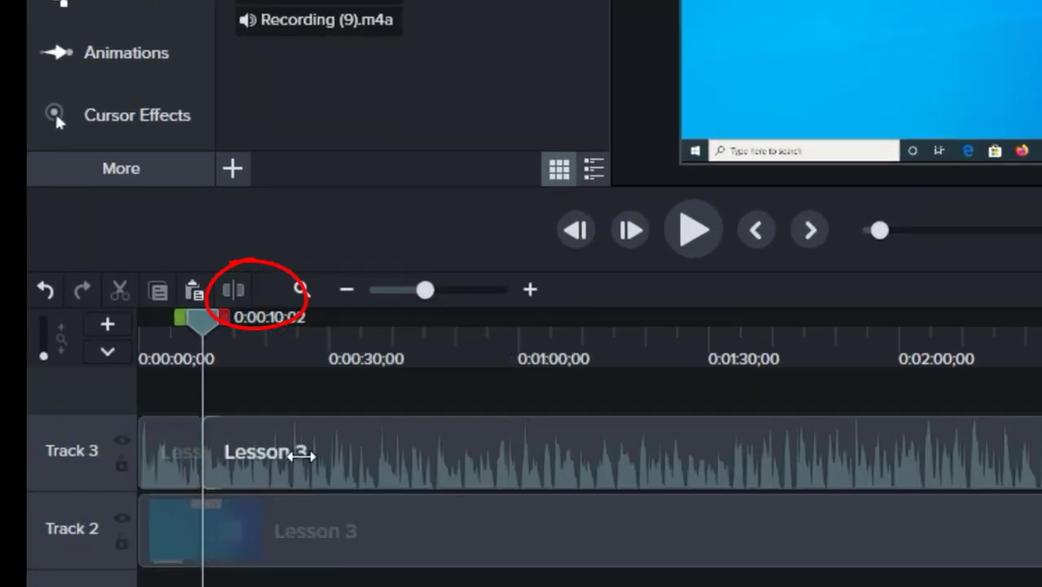
- Play the timeline on to 0:00:18;16 and split the remaining Lesson 3 audio on Track 3 there
{"action": "mouse_move", "coordinate": [361, 459]}
{"action": "left_mouse_down"}
{"action": "mouse_move", "coordinate": [555, 442]}
{"action": "mouse_move", "coordinate": [362, 449]}
{"action": "left_mouse_up"}
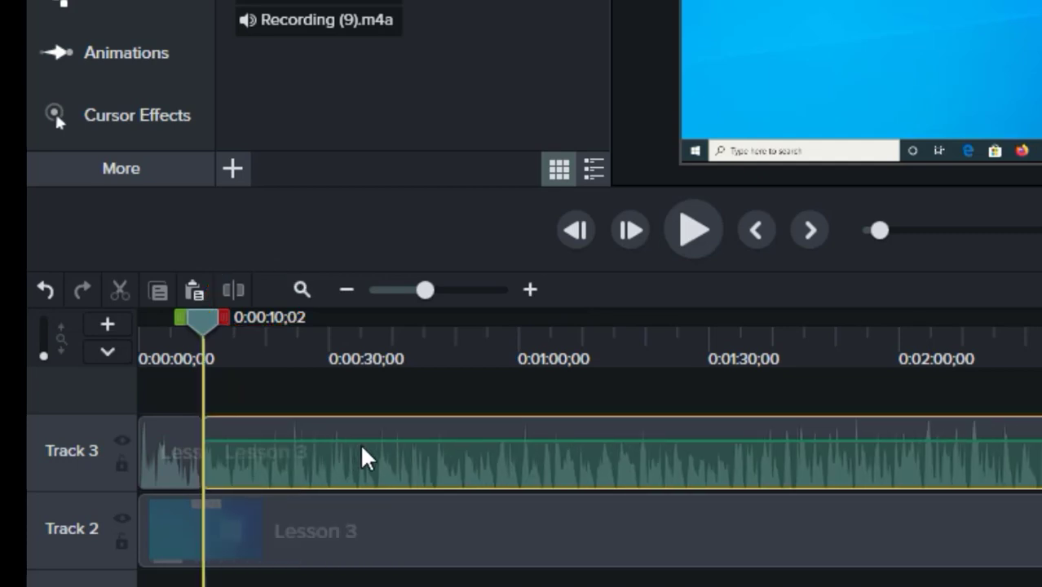
{"action": "left_click", "coordinate": [171, 460]}
{"action": "left_click", "coordinate": [420, 445]}
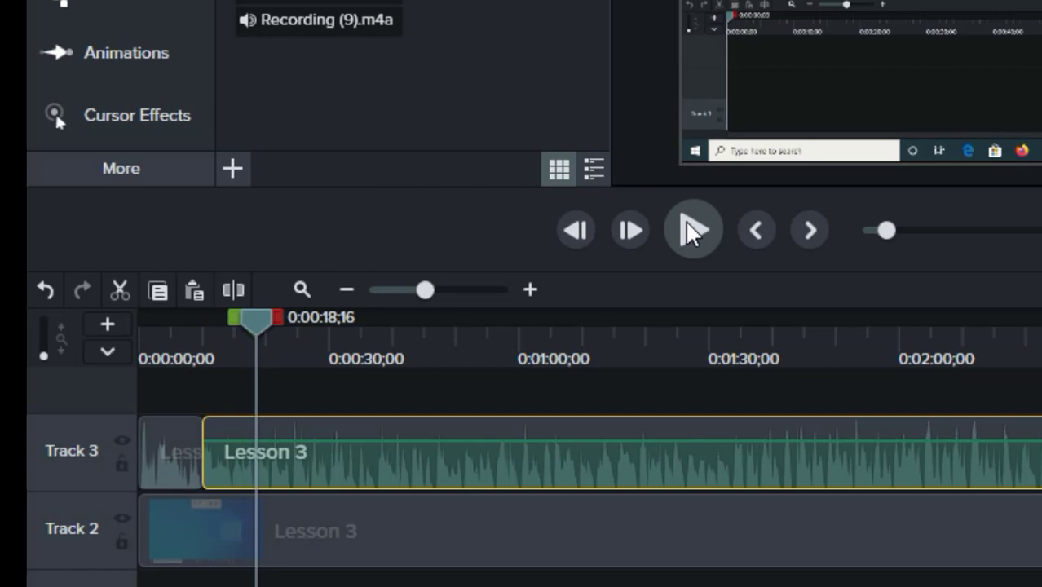
{"action": "left_click", "coordinate": [234, 290]}
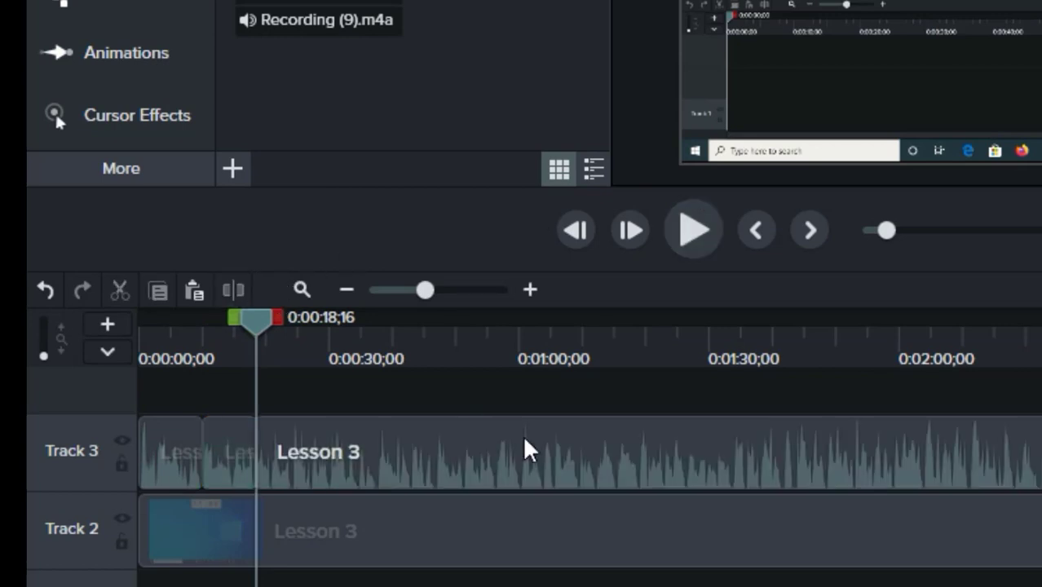
- Delete the audio section between the two splits on Track 3, and move the following audio earlier, close to the first section
{"action": "mouse_move", "coordinate": [213, 431]}
{"action": "left_mouse_down"}
{"action": "mouse_move", "coordinate": [223, 403]}
{"action": "mouse_move", "coordinate": [226, 444]}
{"action": "mouse_move", "coordinate": [222, 397]}
{"action": "mouse_move", "coordinate": [218, 435]}
{"action": "left_mouse_up"}
{"action": "right_click", "coordinate": [216, 431]}
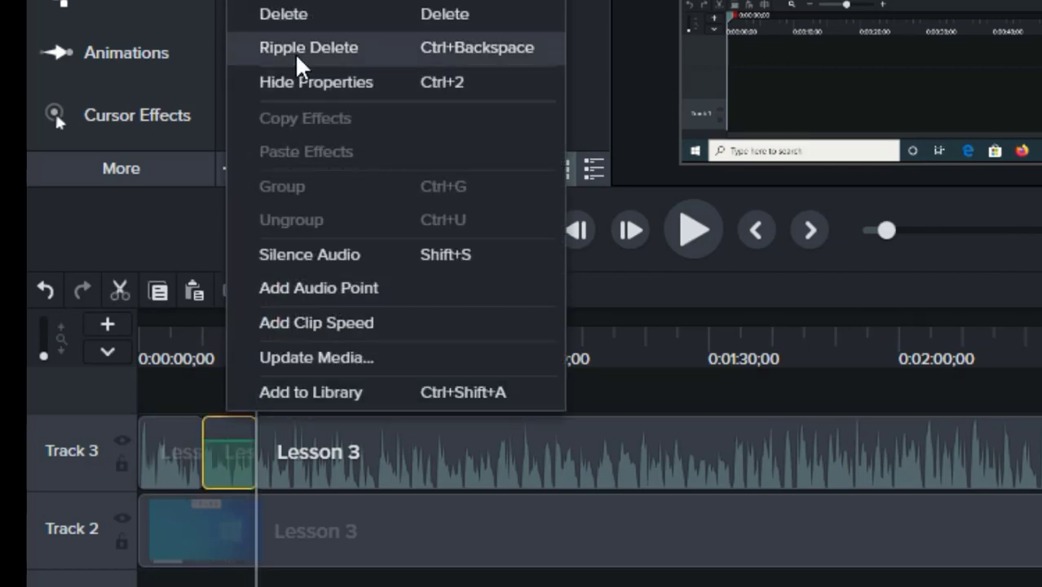
{"action": "left_click", "coordinate": [303, 24]}
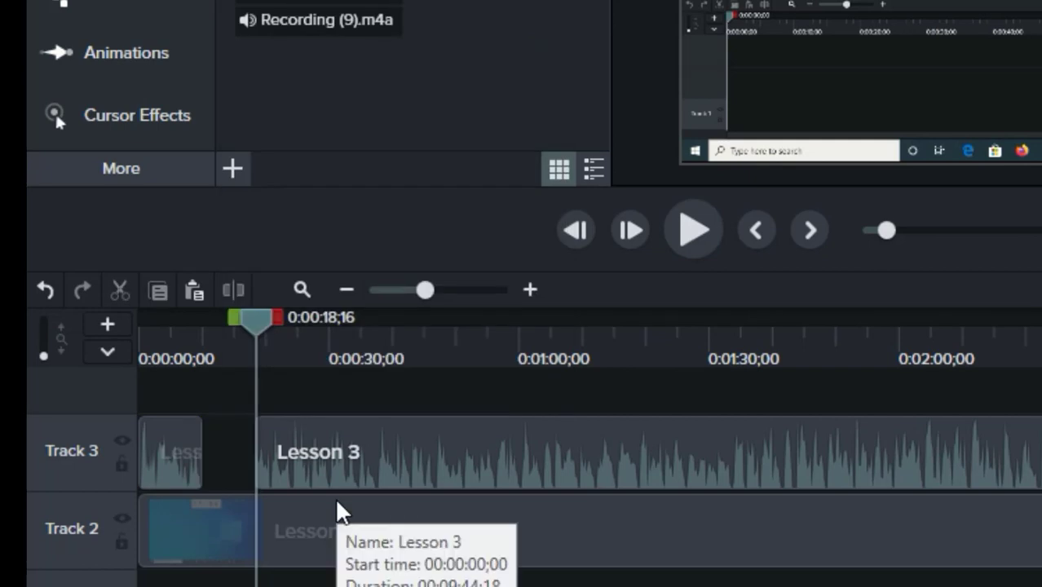
{"action": "left_click_drag", "start_coordinate": [534, 453], "coordinate": [513, 461]}
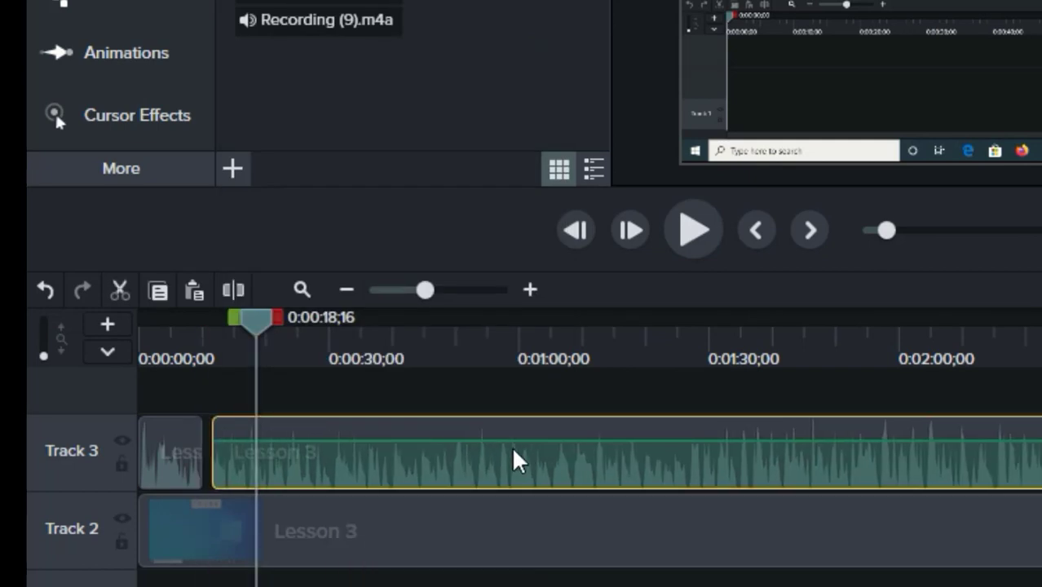
- Undo the move, the deletion and both splits of the Lesson 3 audio on Track 3
{"action": "key", "text": "ctrl+z"}
{"action": "key", "text": "ctrl+z"}
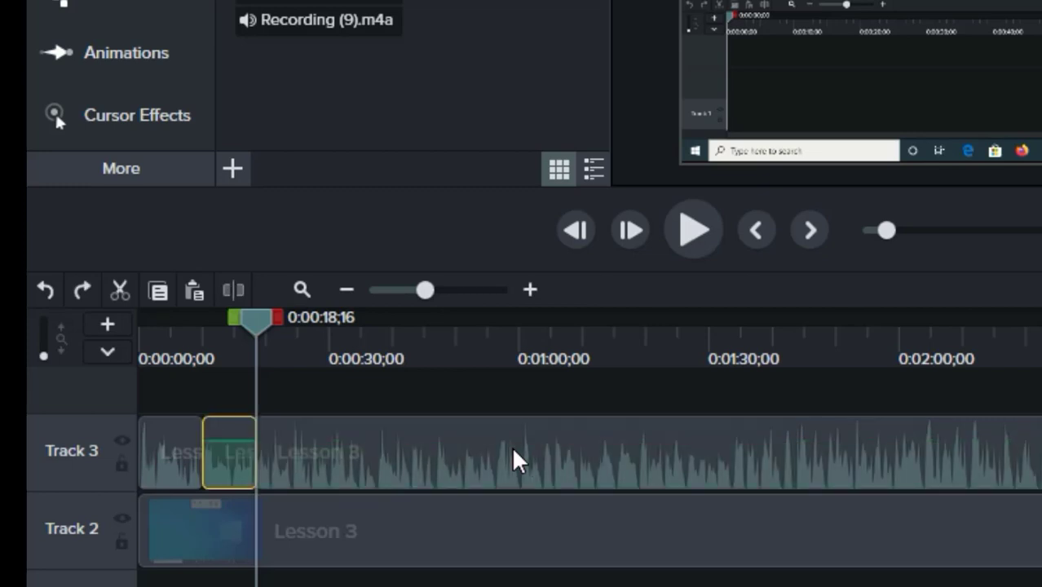
{"action": "key", "text": "ctrl+y"}
{"action": "key", "text": "ctrl+y"}
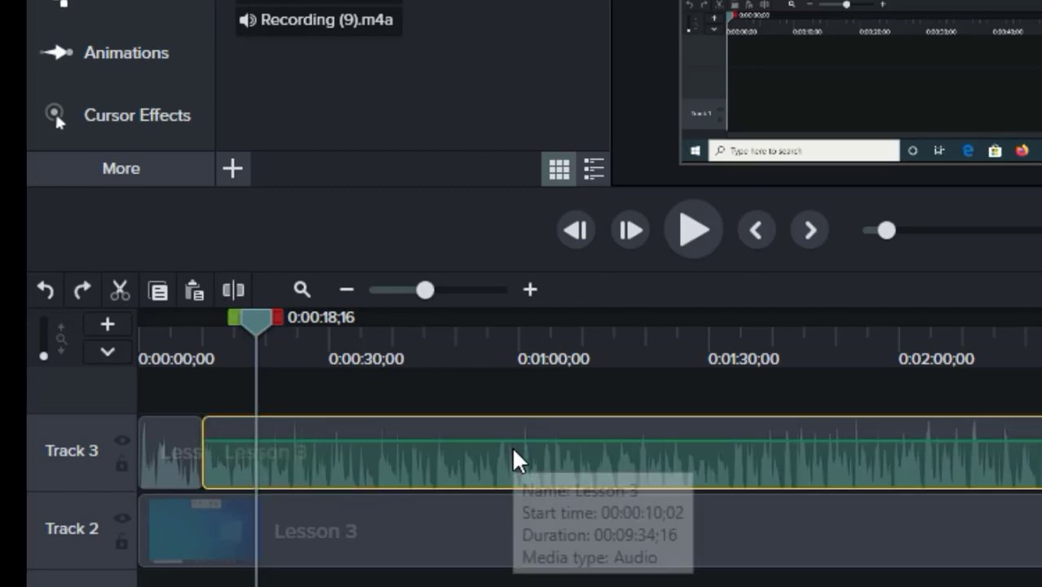
{"action": "key", "text": "ctrl+y"}
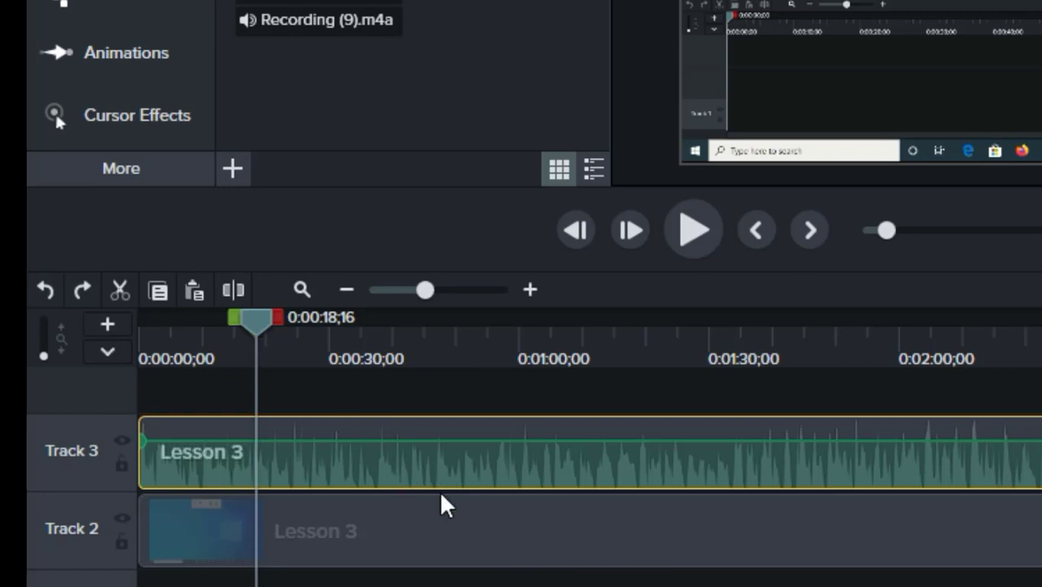
- Split the Lesson 3 video on Track 2 at 0:00:20;20, and resume playback from there
{"action": "left_click", "coordinate": [423, 537]}
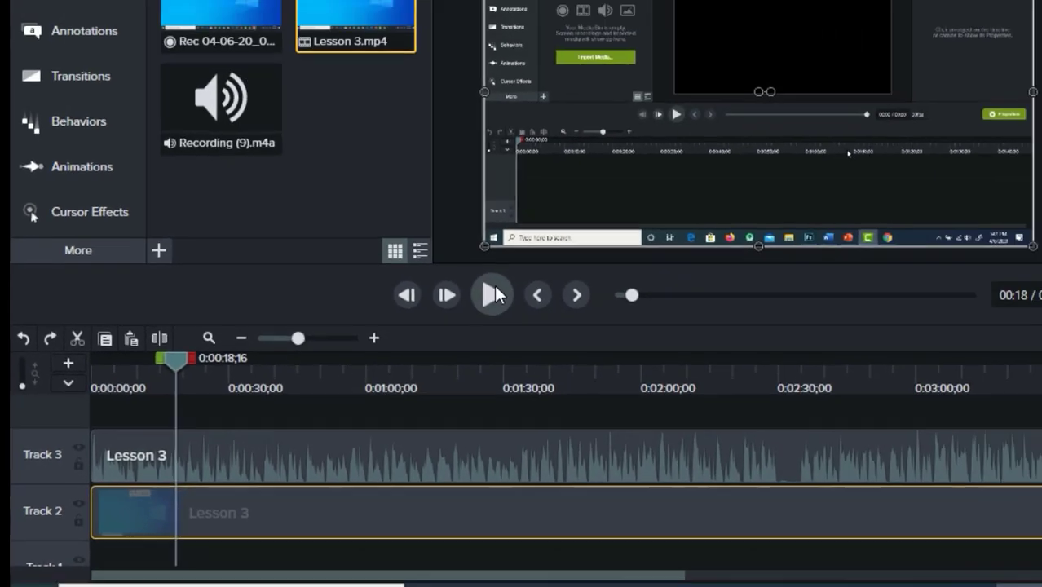
{"action": "left_click", "coordinate": [693, 229]}
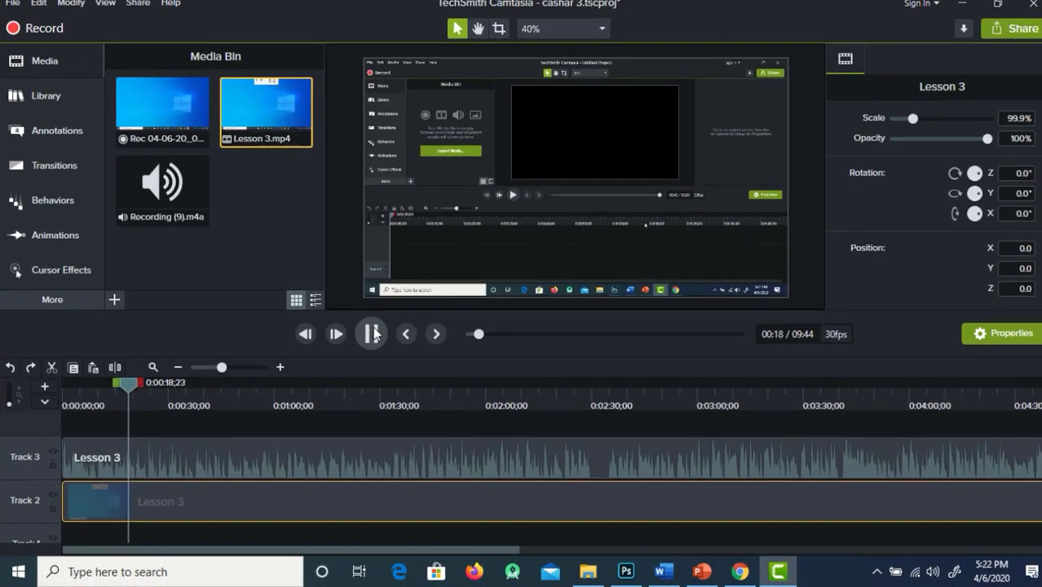
{"action": "left_click", "coordinate": [372, 334]}
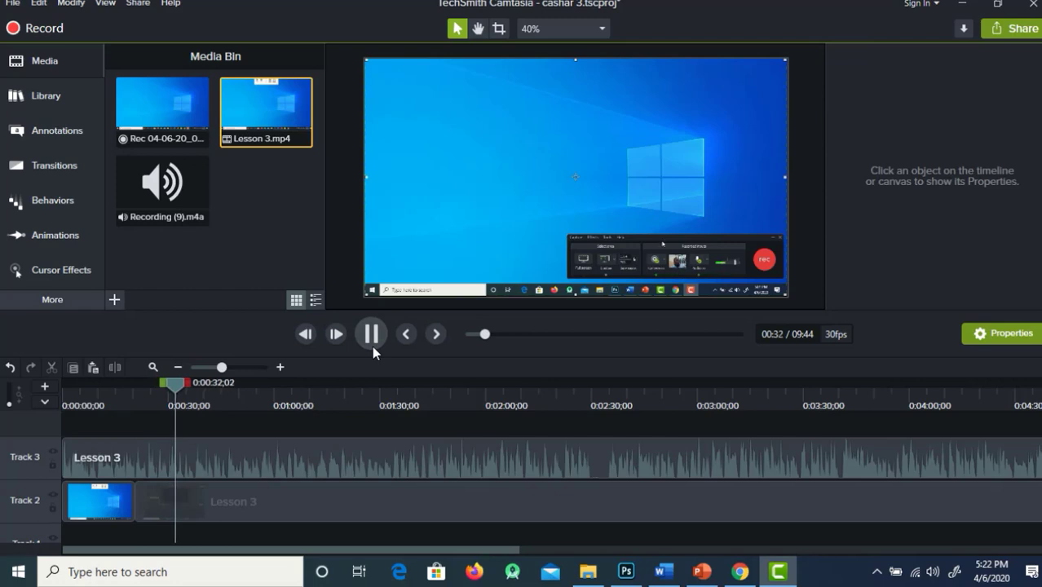
- Pause playback at 0:00:32;05 and split the remaining Lesson 3 video on Track 2 there
{"action": "left_click", "coordinate": [372, 343]}
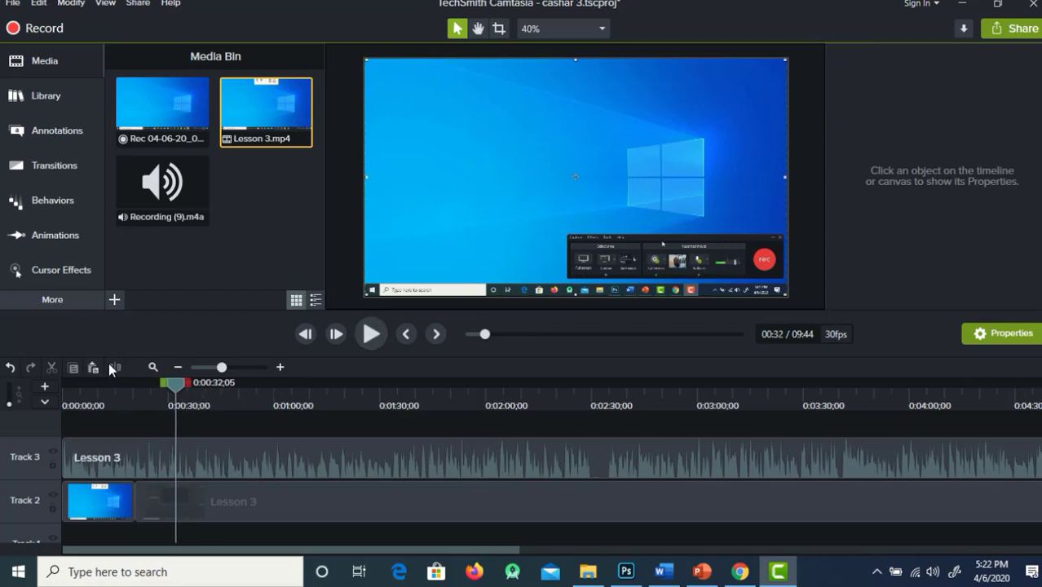
{"action": "left_click", "coordinate": [273, 519]}
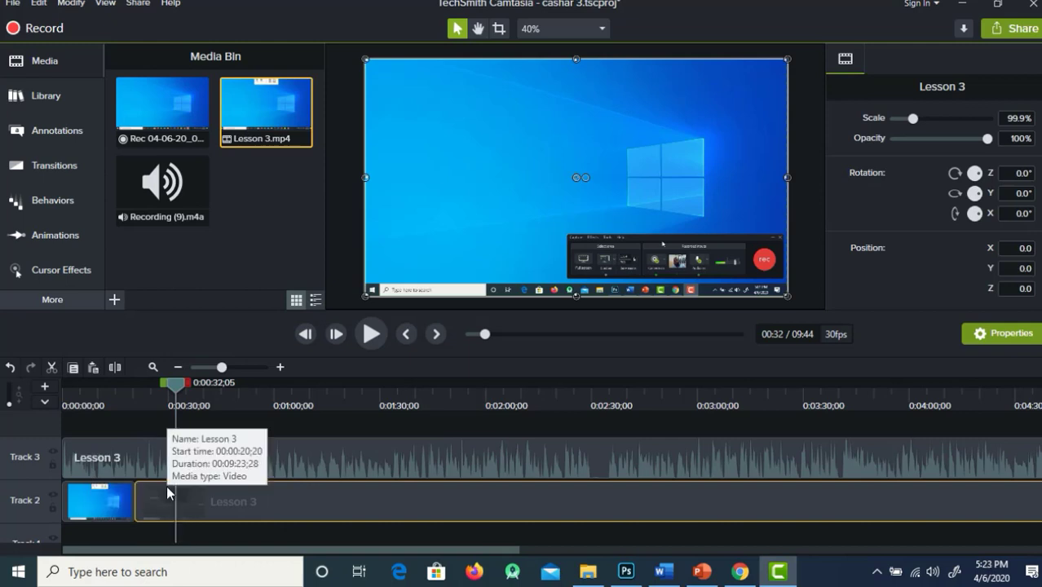
{"action": "left_click", "coordinate": [115, 368]}
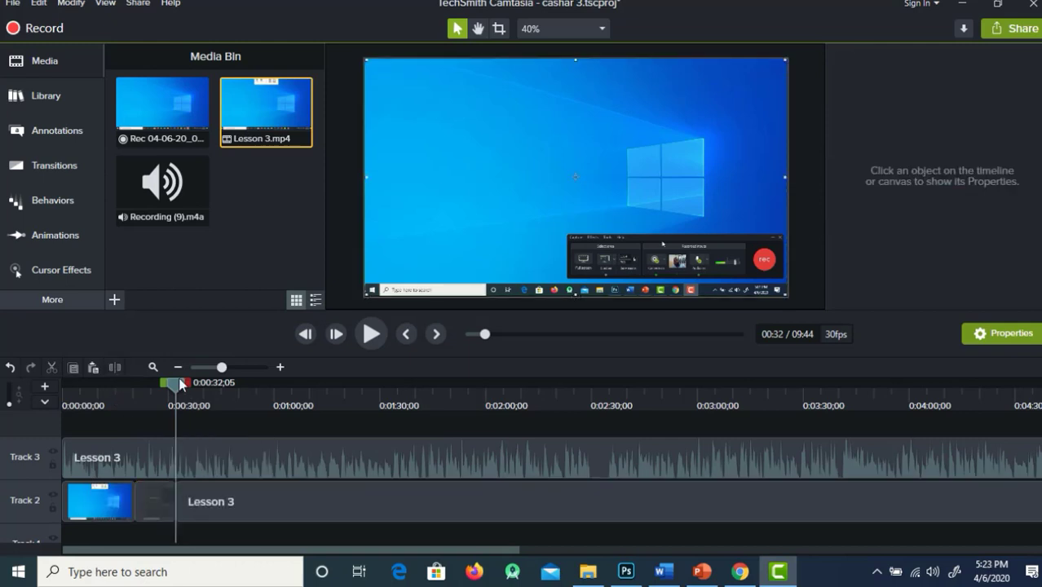
- Remove the video section between the two splits on Track 2, leaving its gap open
{"action": "left_click", "coordinate": [154, 500]}
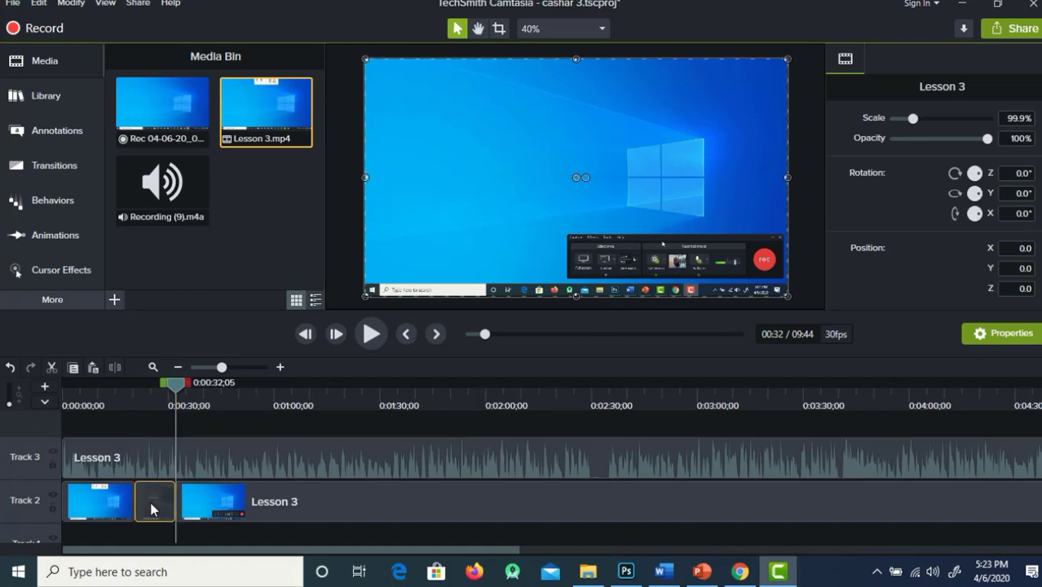
{"action": "right_click", "coordinate": [153, 508]}
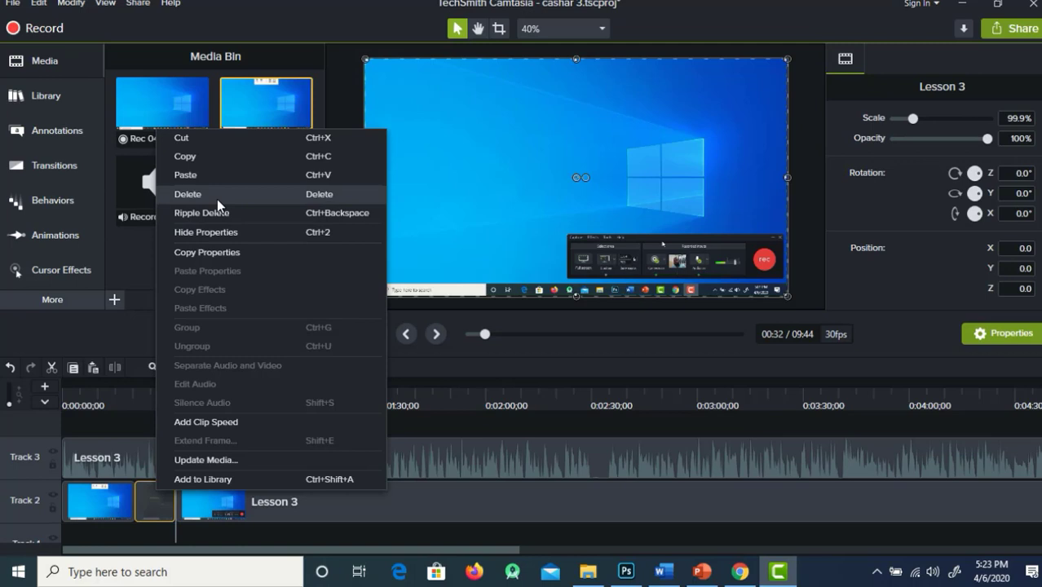
{"action": "left_click", "coordinate": [244, 139]}
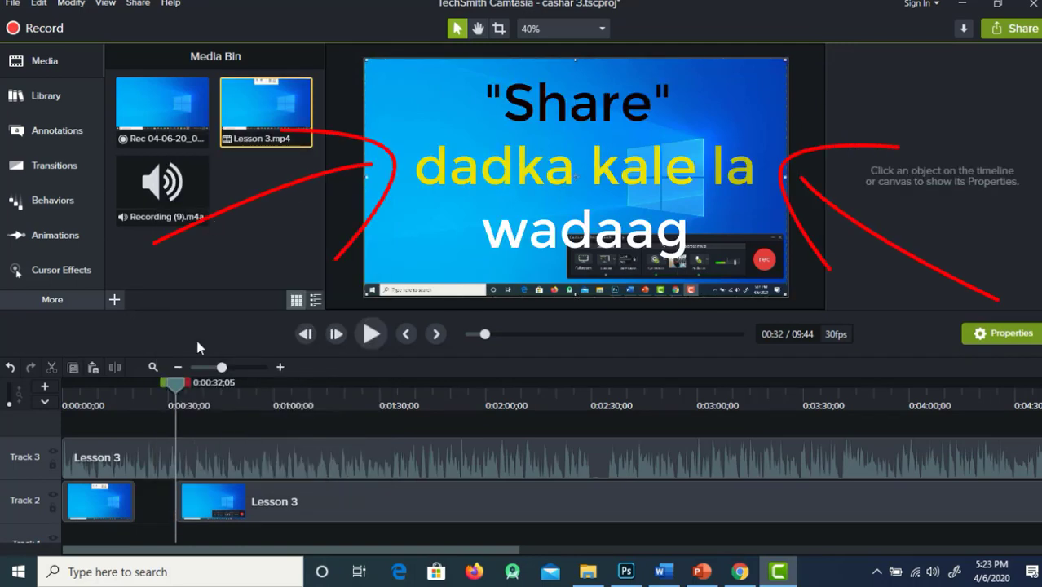